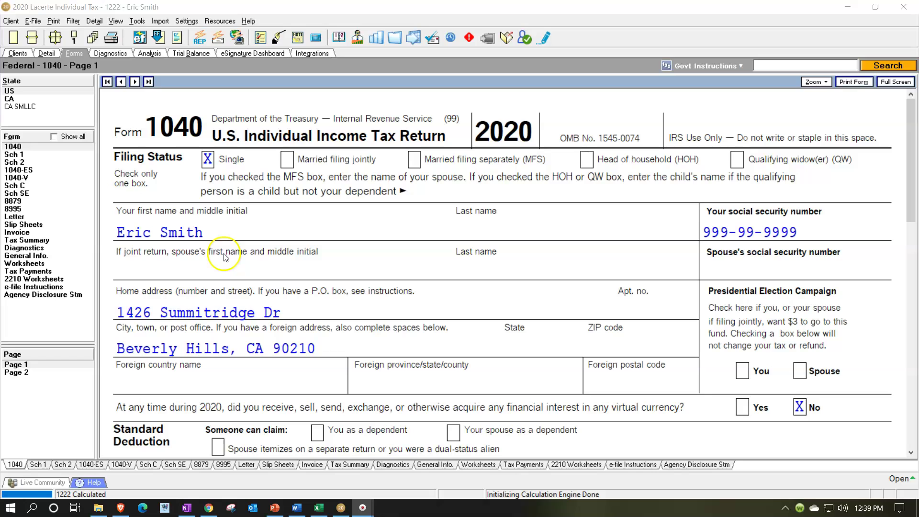
- Review page 1 of Form 1040 from the filing status down through income, adjustments, deductions and taxable income
scroll(454, 288, "down", 5)
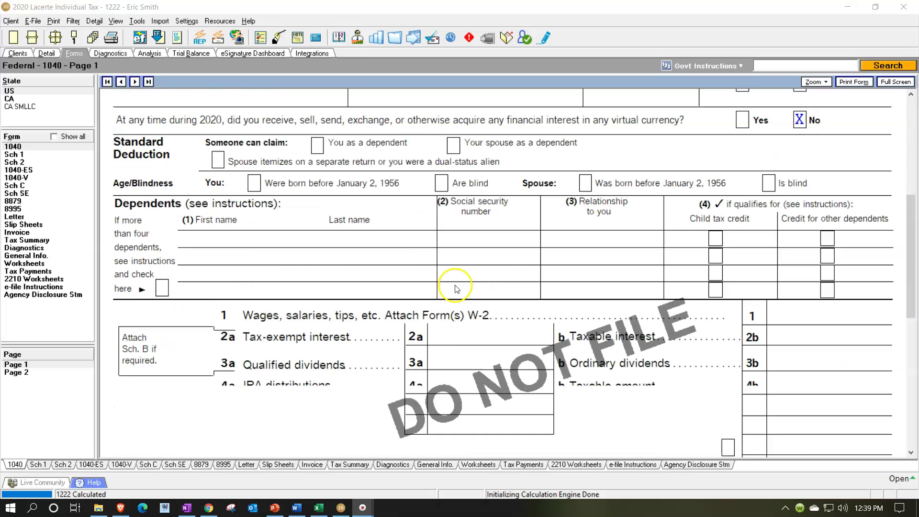
scroll(456, 287, "down", 4)
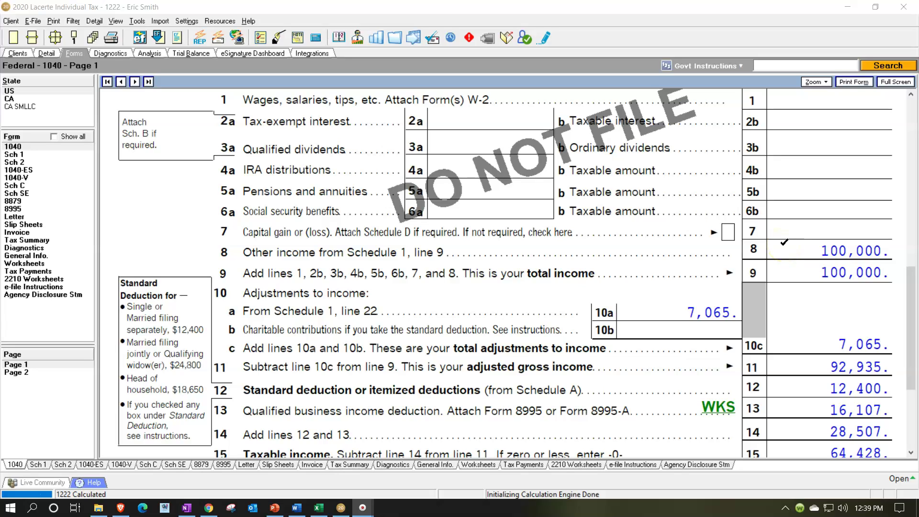
left_click(668, 313)
left_click(797, 355)
left_click(797, 382)
left_click(798, 405)
left_click(799, 421)
scroll(799, 421, "down", 3)
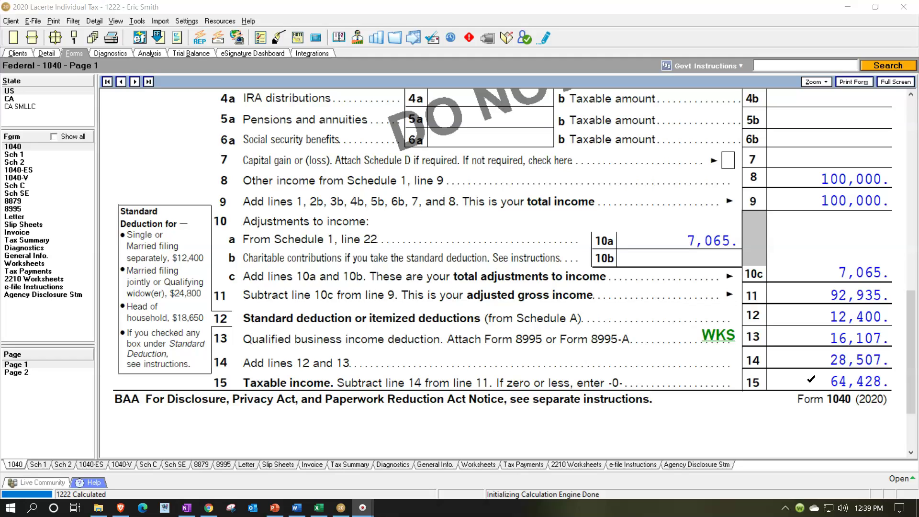
- Open the Schedule C form and review its accounting method, gross receipts, expenses and tentative profit lines
left_click(21, 187)
left_click(22, 187)
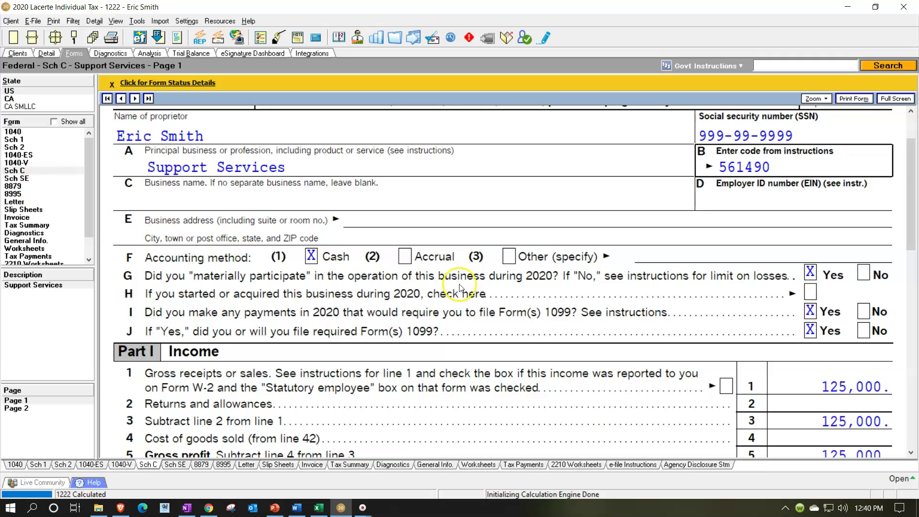
scroll(562, 360, "up", 3)
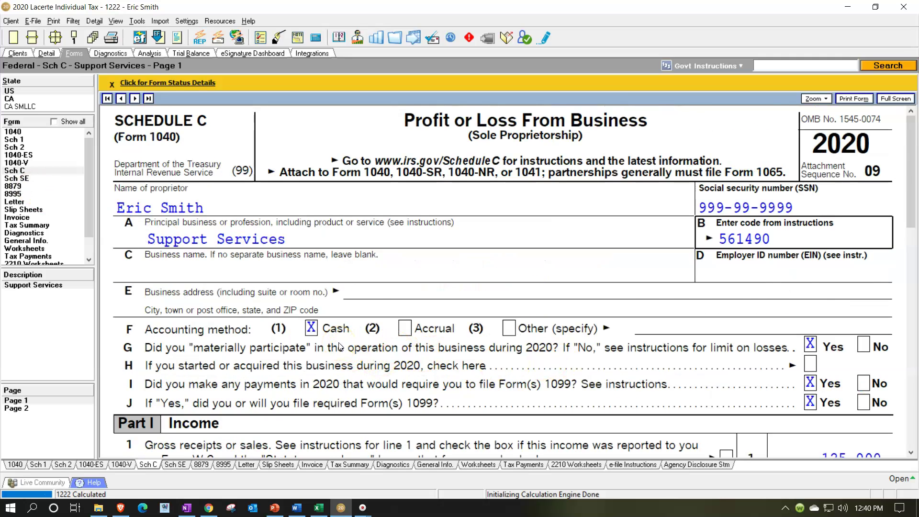
scroll(339, 346, "down", 6)
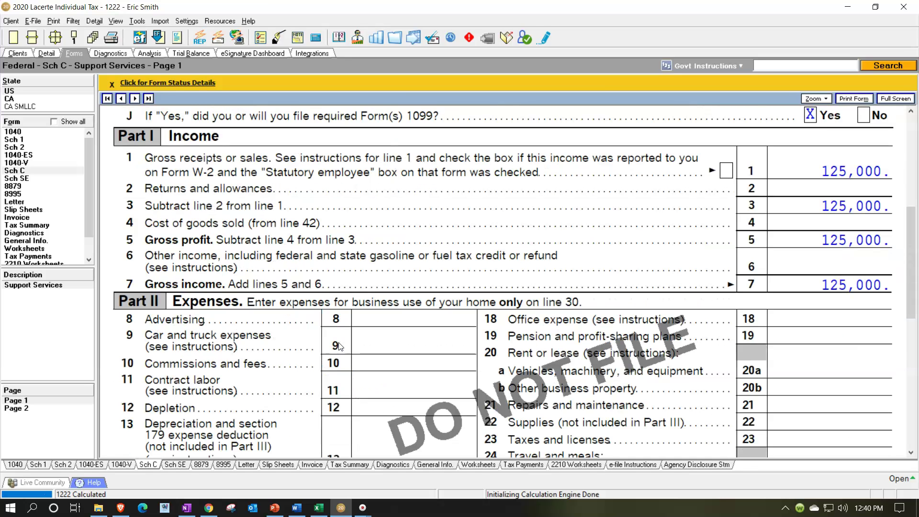
left_click(790, 173)
scroll(795, 215, "down", 5)
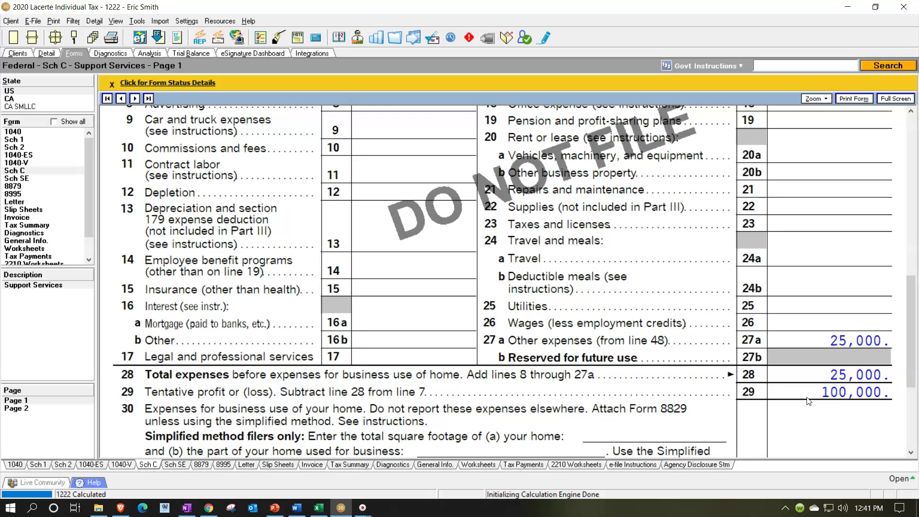
scroll(808, 402, "up", 3)
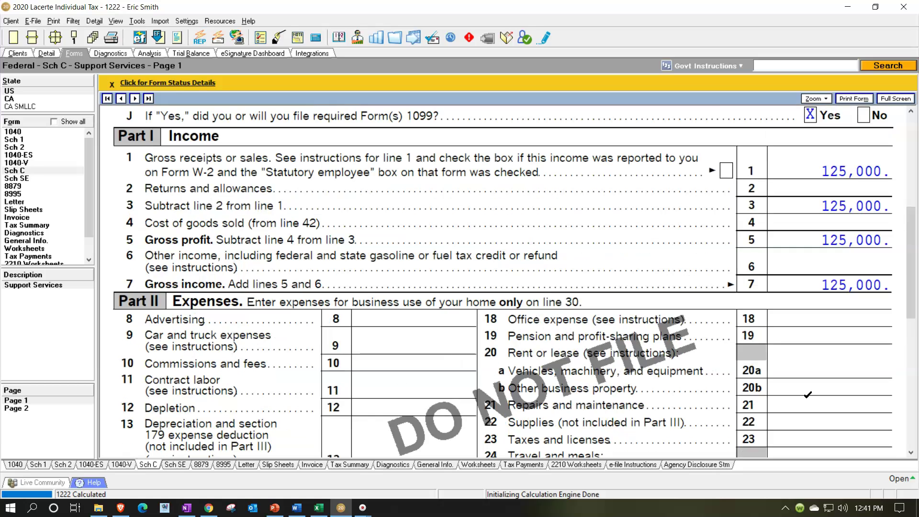
scroll(808, 394, "up", 4)
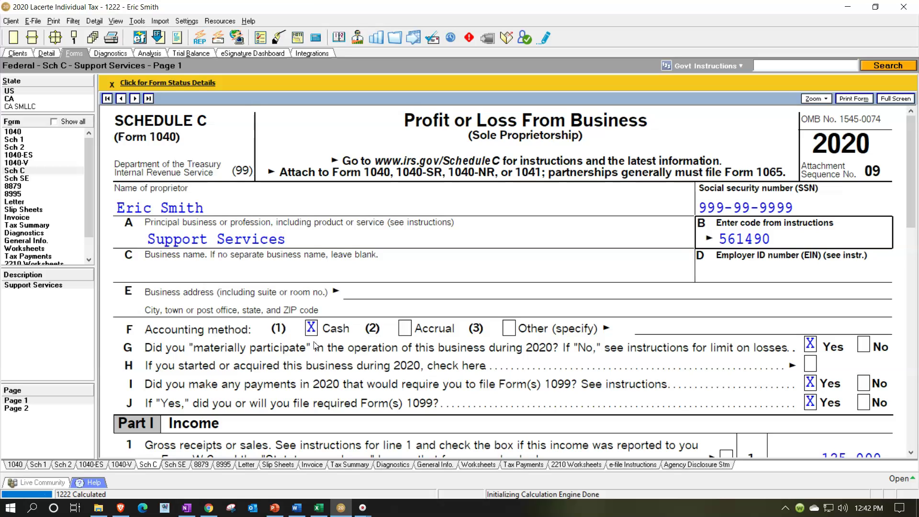
left_click(310, 348)
- In the Schedule C business income input for Support Services, set the accounting method to 2 (accrual)
left_click(47, 53)
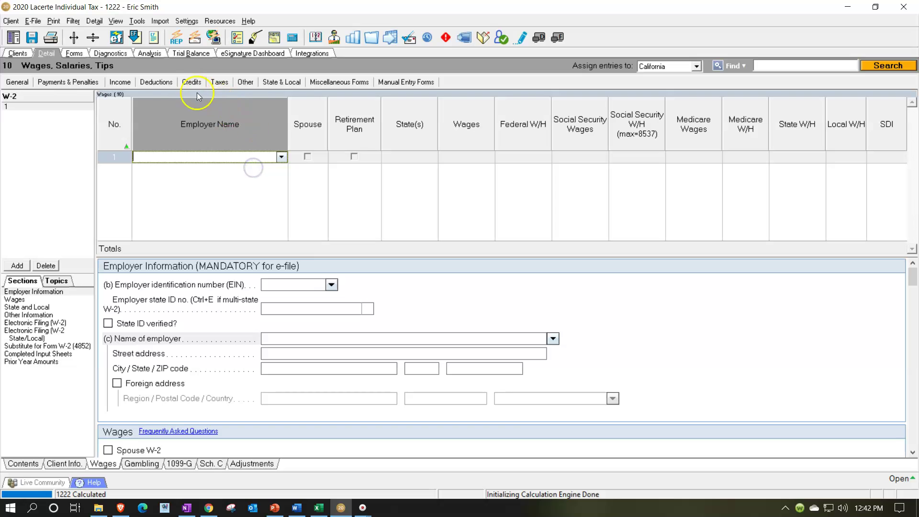
left_click(118, 84)
left_click(149, 215)
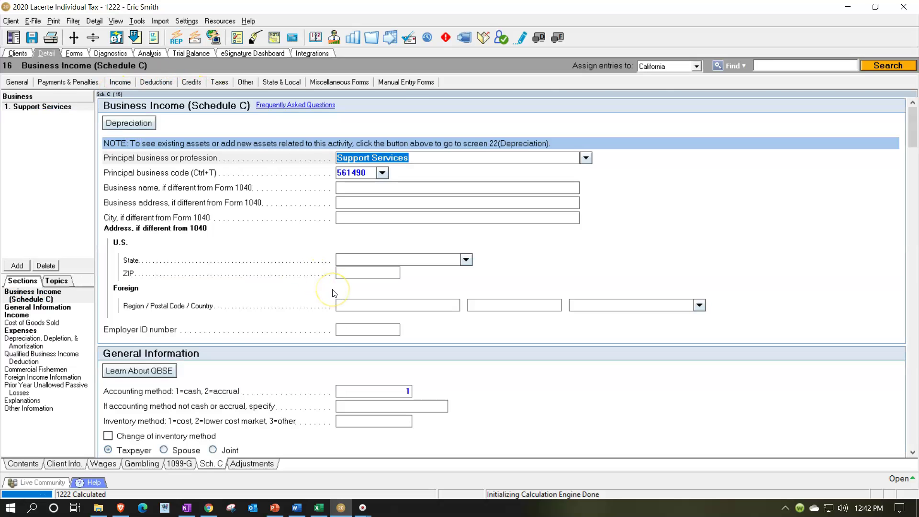
scroll(331, 290, "down", 3)
scroll(331, 302, "down", 3)
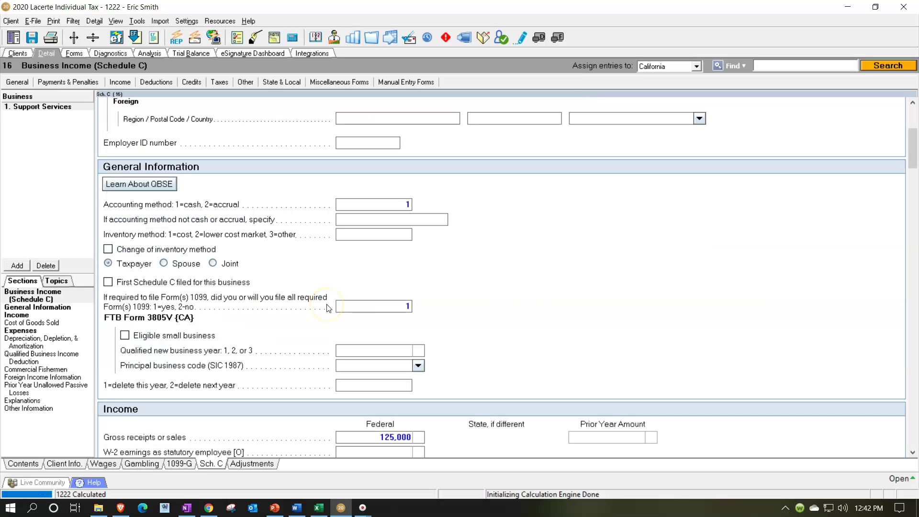
left_click(407, 203)
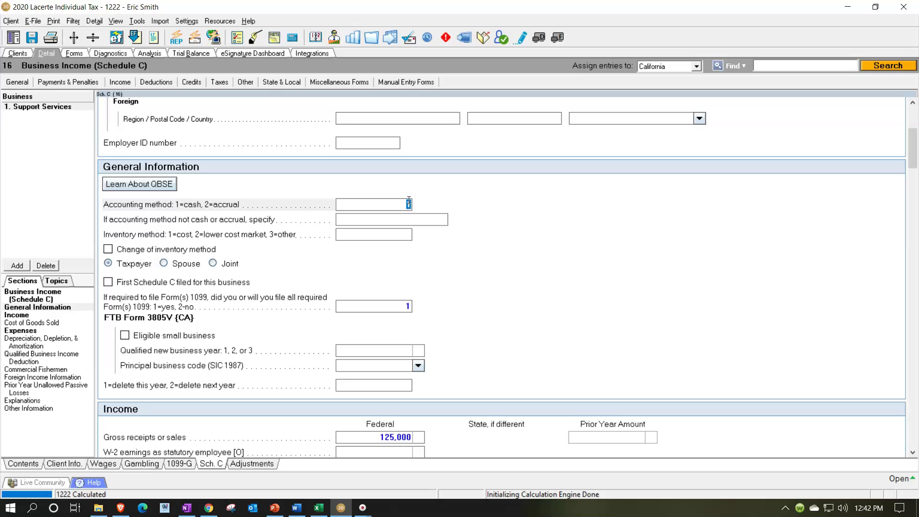
type("2")
key("Return")
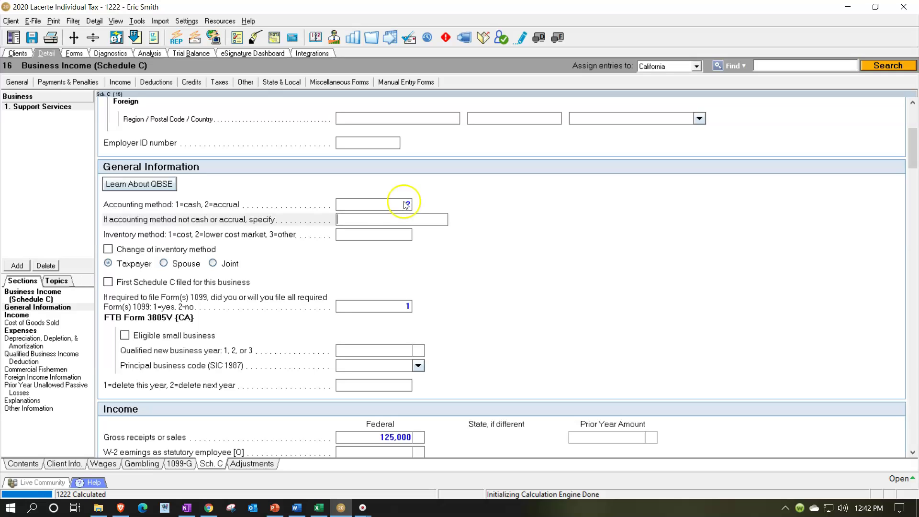
- Check the accounting method and income lines on the Schedule C form, plus the Cost of Goods Sold part on page 2
left_click(68, 54)
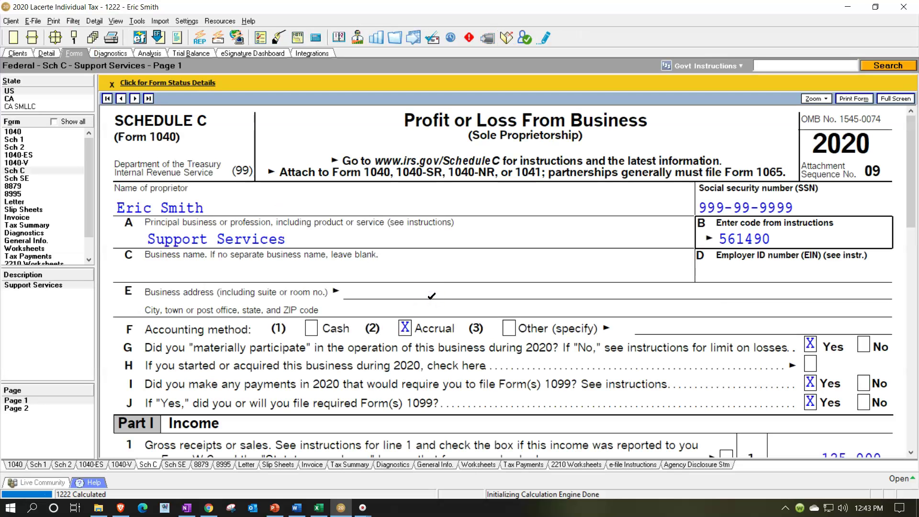
scroll(432, 295, "down", 3)
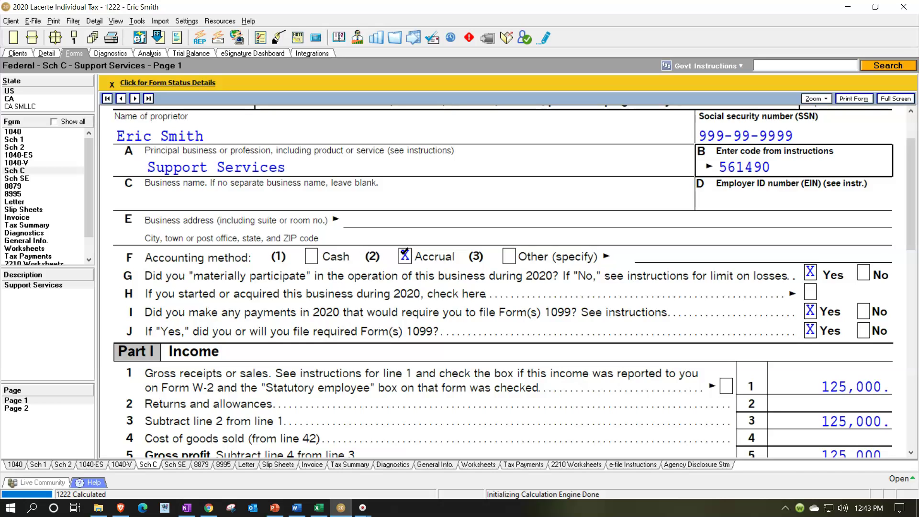
scroll(404, 252, "down", 3)
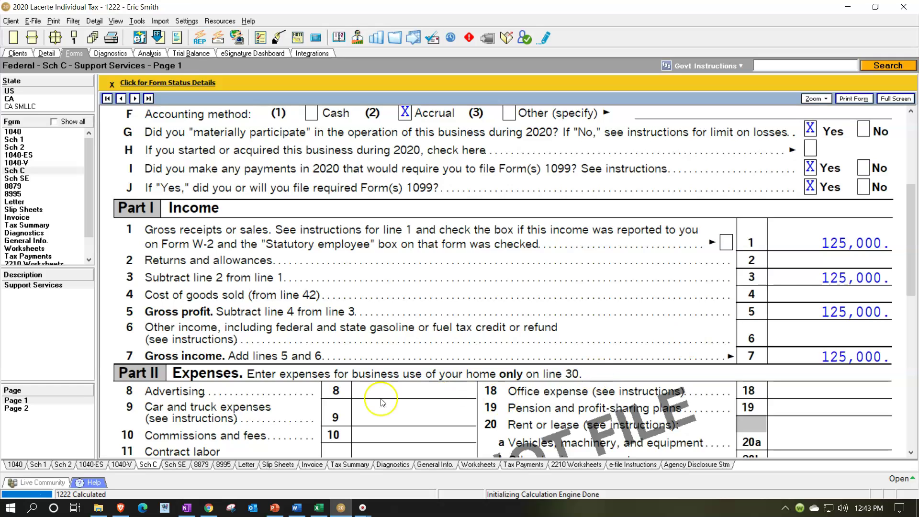
left_click(46, 408)
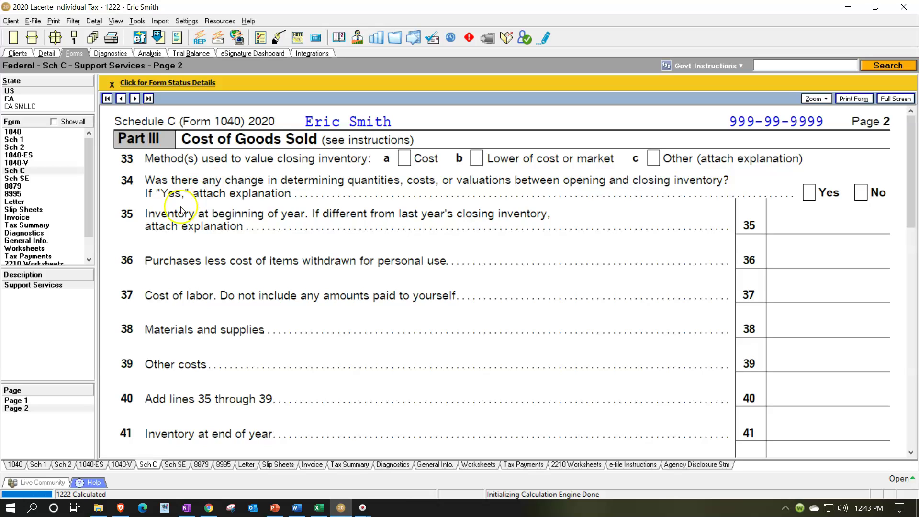
left_click(23, 400)
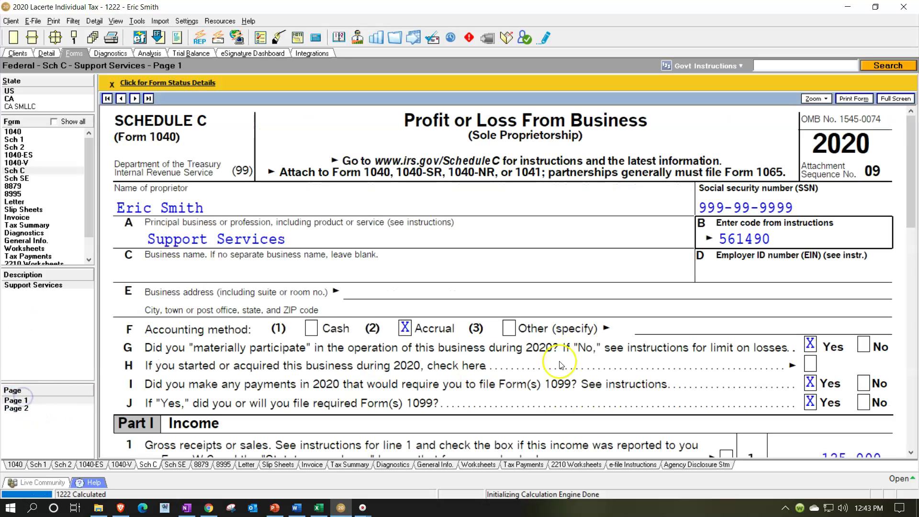
scroll(622, 345, "down", 5)
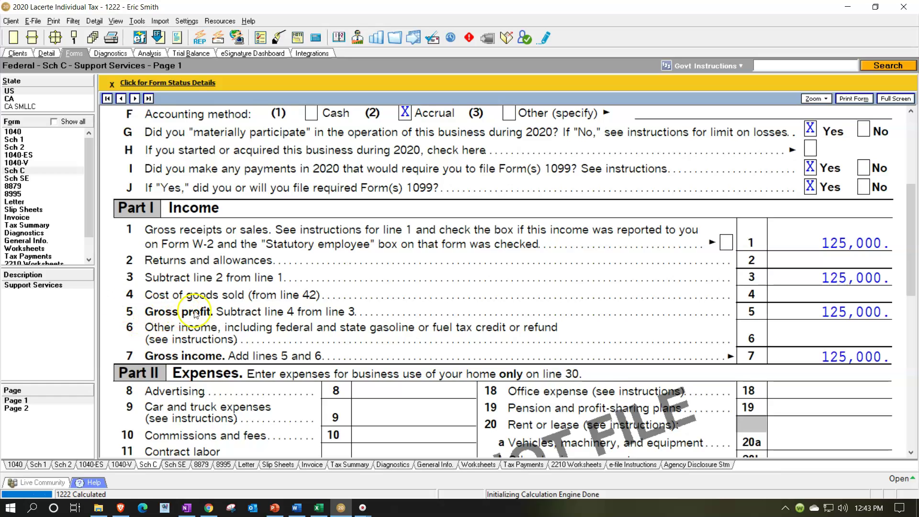
- Enter purchases of 20,000 in the Cost of Goods Sold section of the Schedule C input
right_click(833, 294)
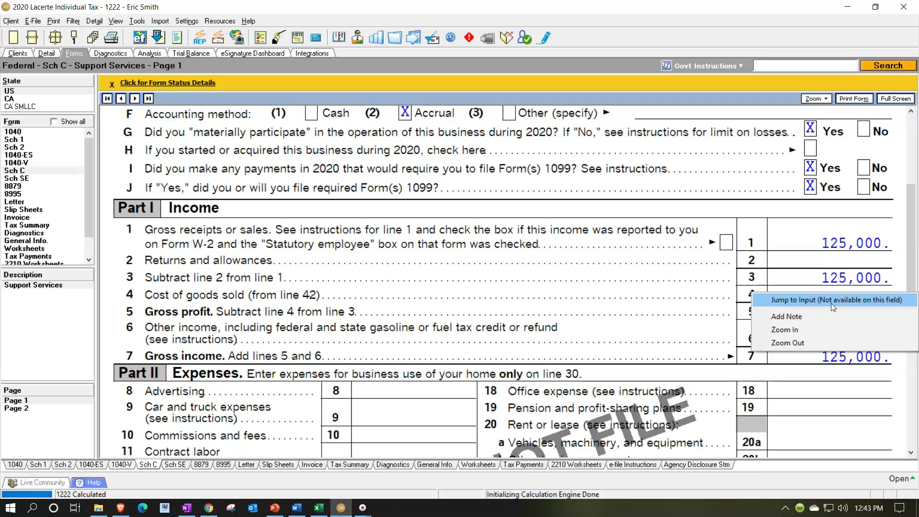
left_click(49, 54)
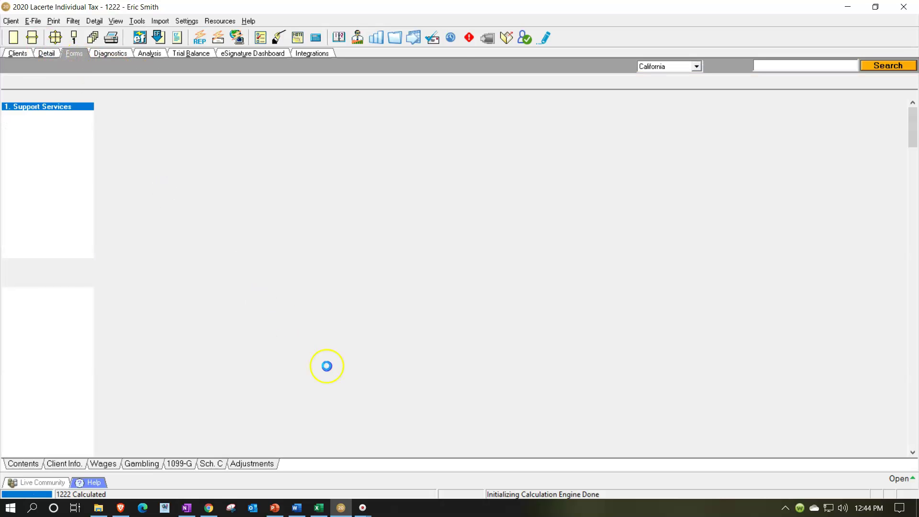
scroll(339, 356, "down", 2)
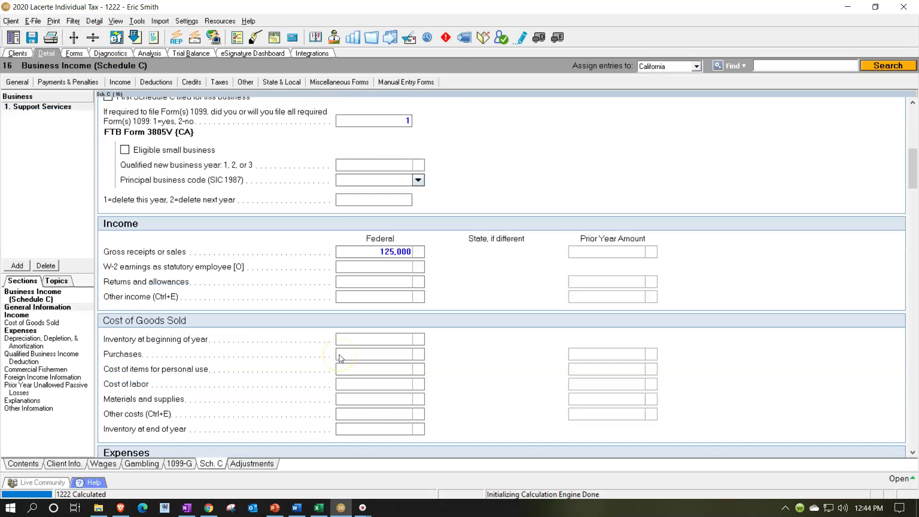
scroll(339, 355, "down", 2)
left_click(359, 278)
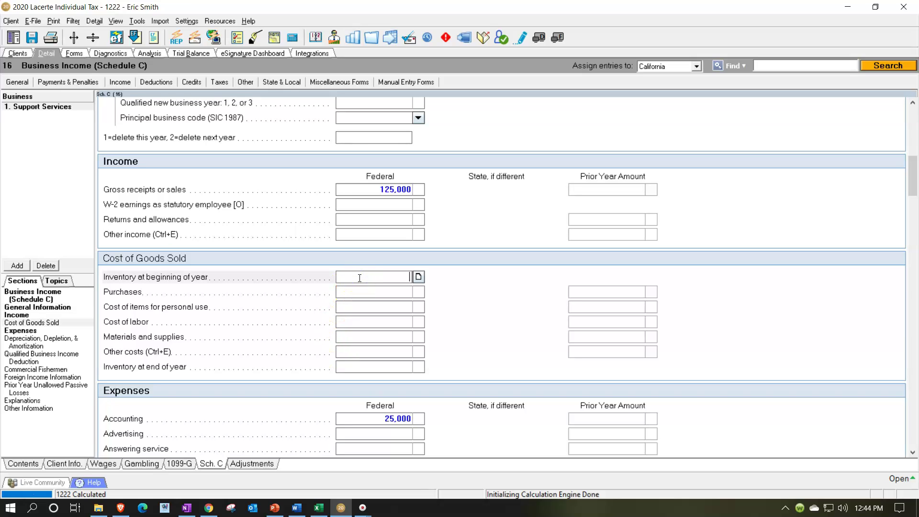
left_click(349, 294)
left_click(353, 294)
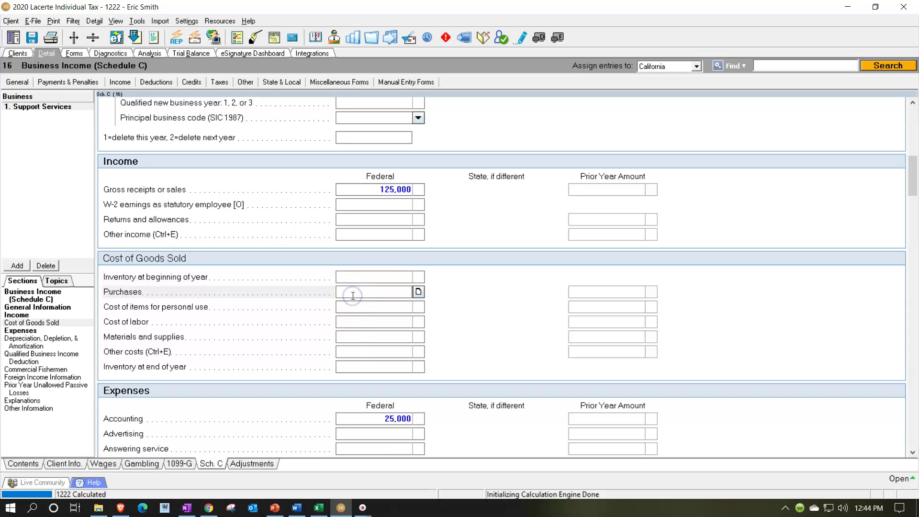
left_click(355, 293)
type("20,")
type("00")
type("00")
key("Return")
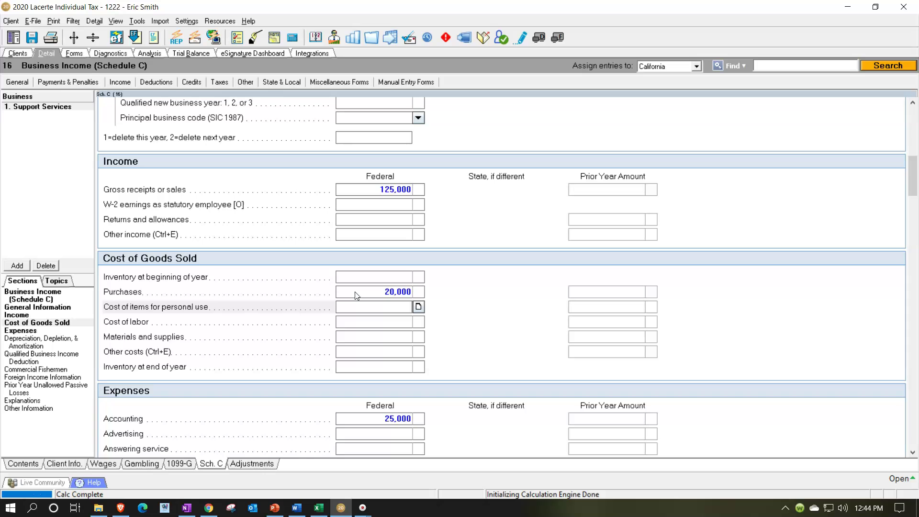
- Review how the purchases flow through cost of goods sold, gross profit and tentative profit on both Schedule C pages
left_click(74, 53)
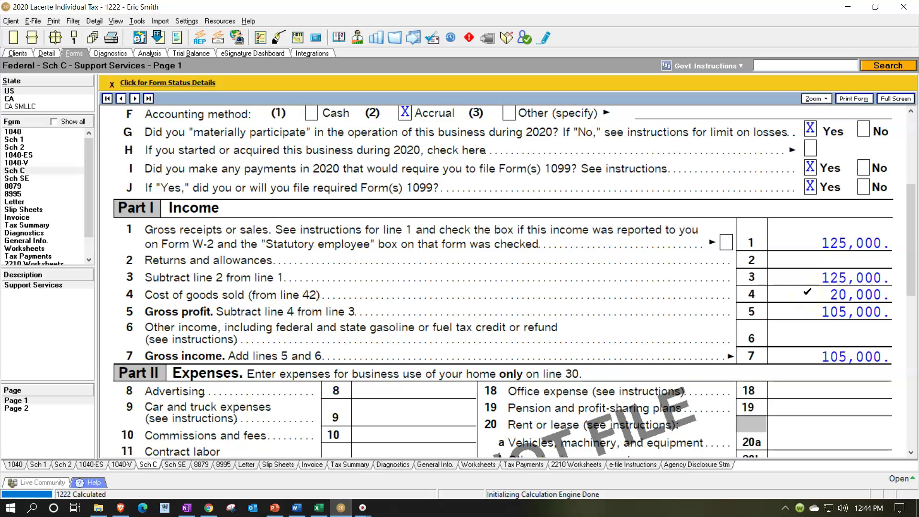
scroll(808, 291, "down", 5)
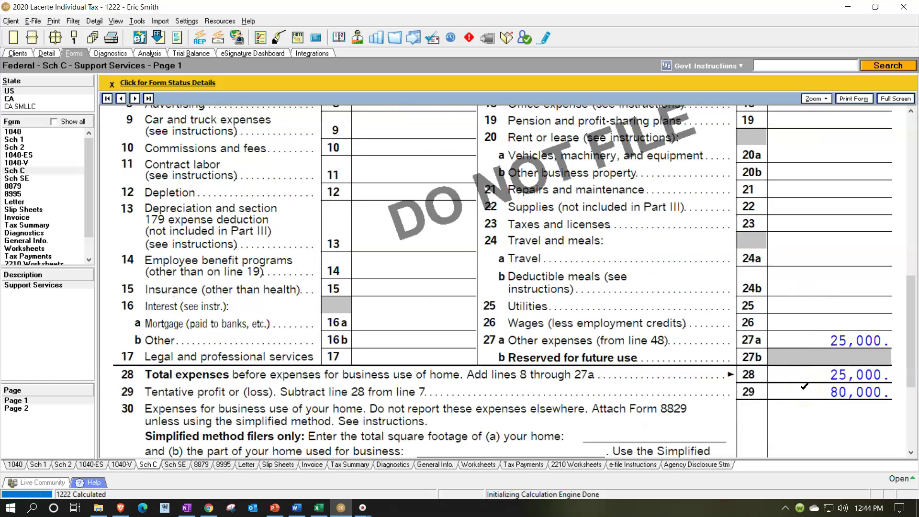
scroll(804, 386, "up", 4)
left_click(38, 406)
scroll(594, 299, "up", 3)
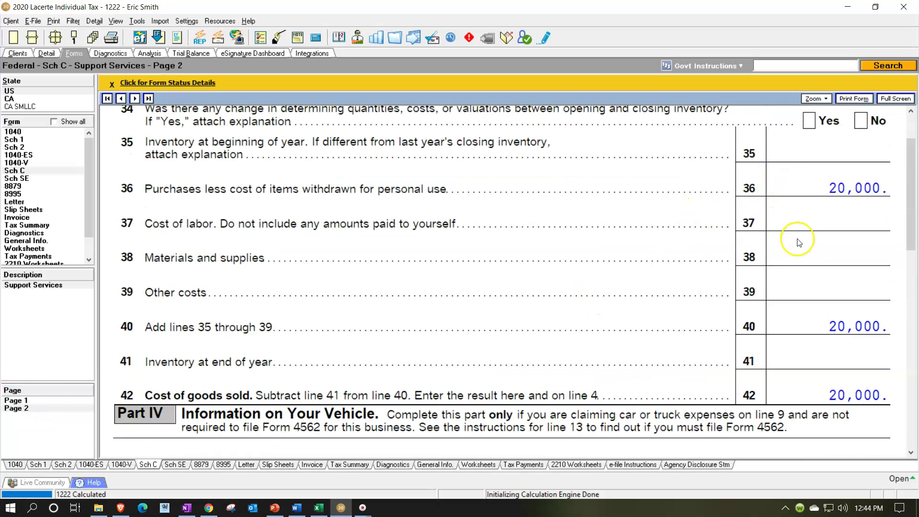
scroll(798, 242, "up", 1)
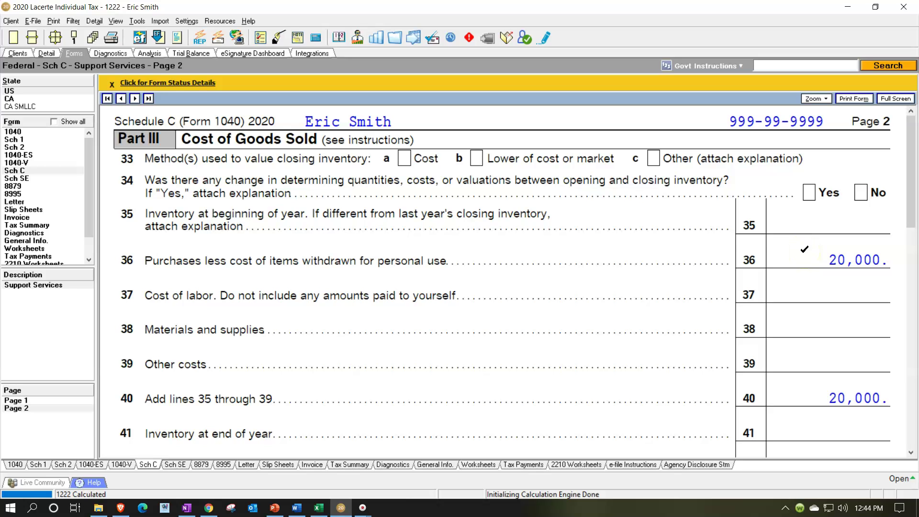
left_click(29, 402)
scroll(422, 408, "down", 4)
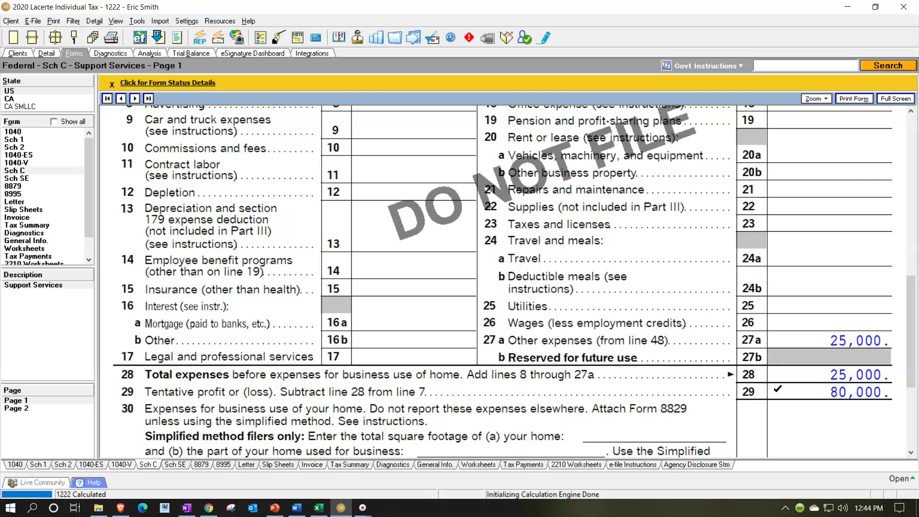
scroll(778, 388, "up", 3)
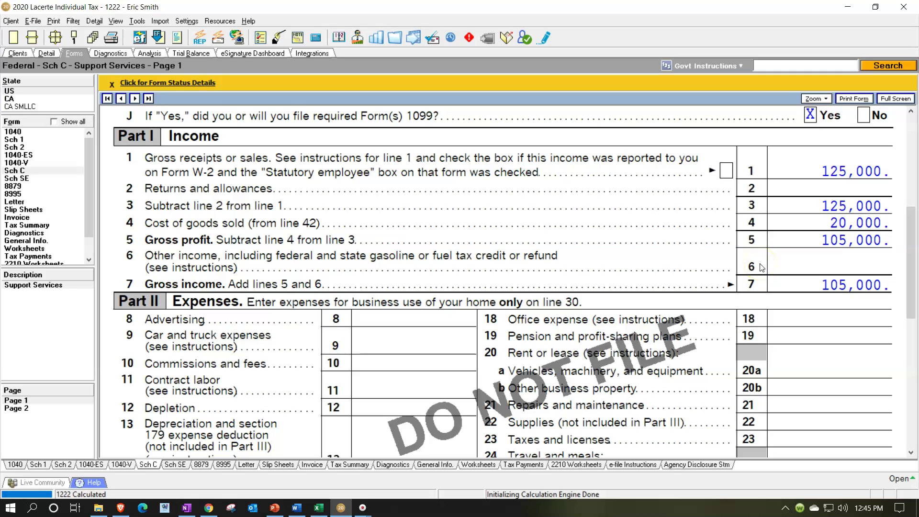
- Enter 10,000 as the inventory at beginning of year in the Schedule C Cost of Goods Sold input
left_click(47, 52)
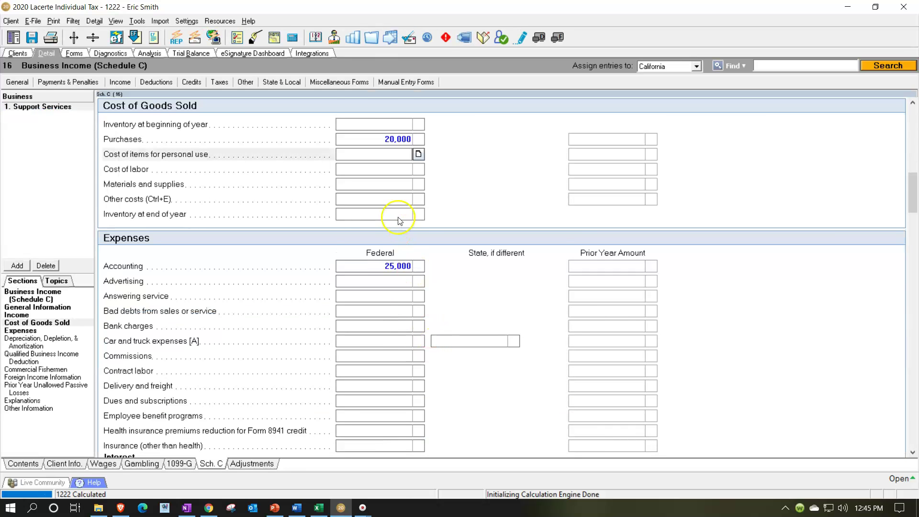
scroll(401, 221, "up", 2)
left_click(384, 182)
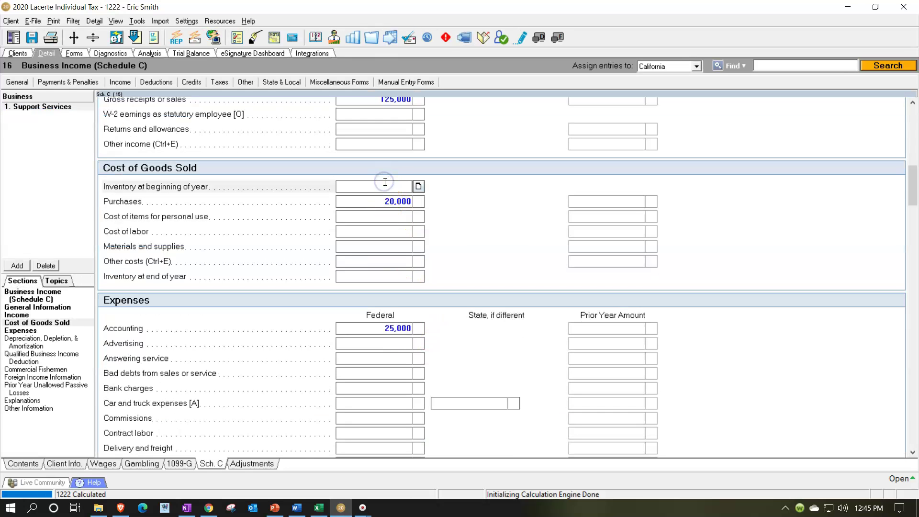
type("10,000")
key("Tab")
left_click(375, 205)
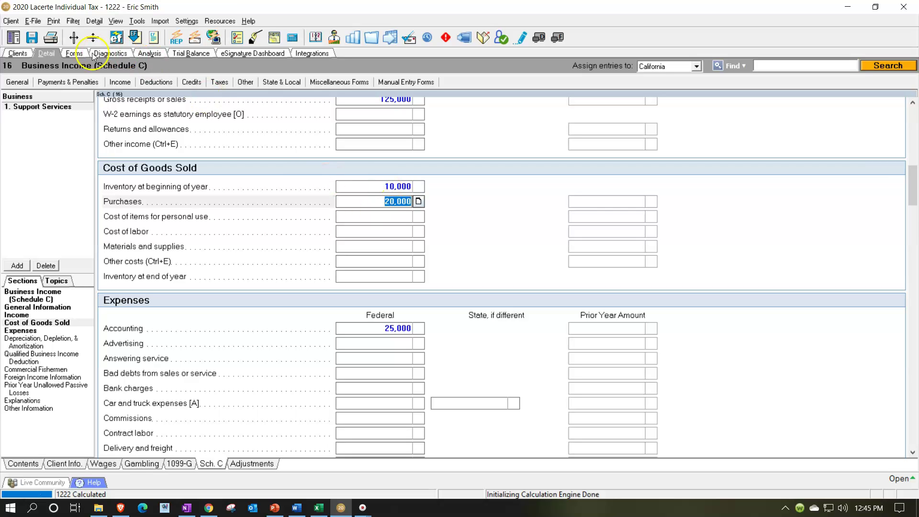
- Review cost of goods sold, gross profit and tentative profit on page 1 of the Schedule C form
left_click(74, 53)
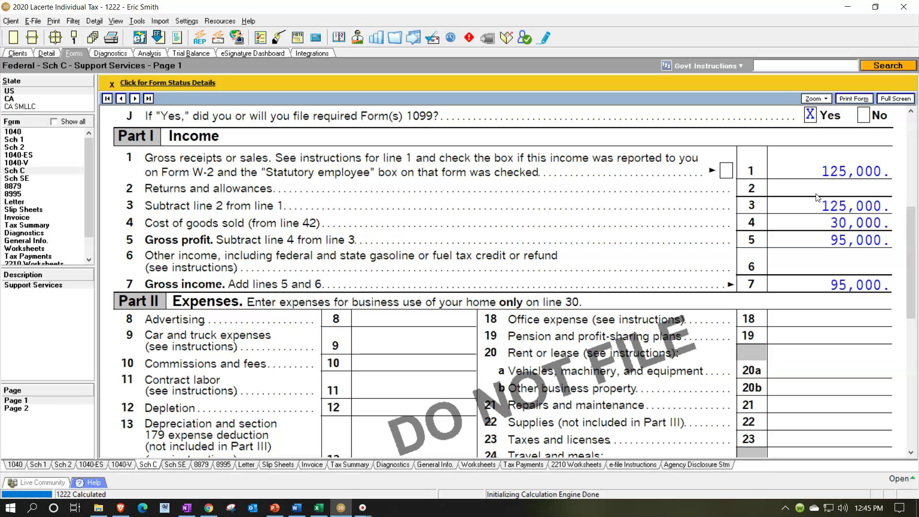
left_click(819, 219)
scroll(818, 219, "down", 5)
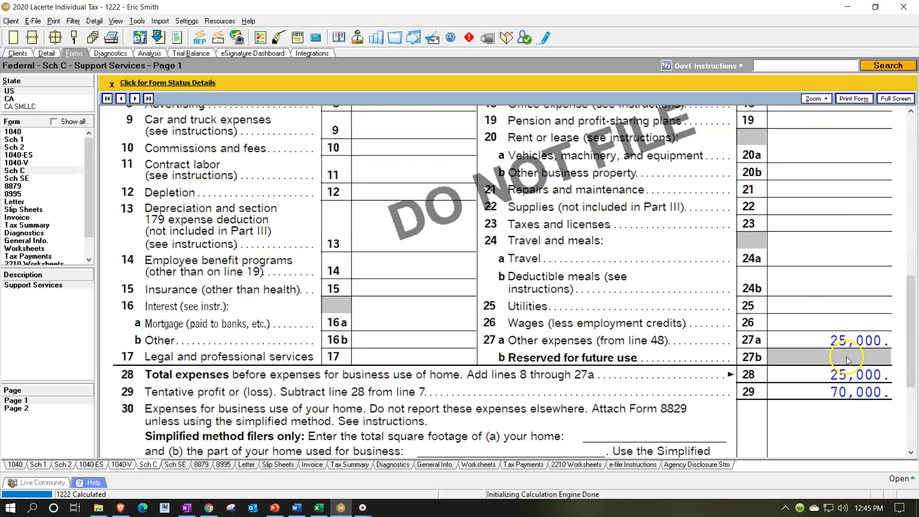
scroll(848, 389, "up", 5)
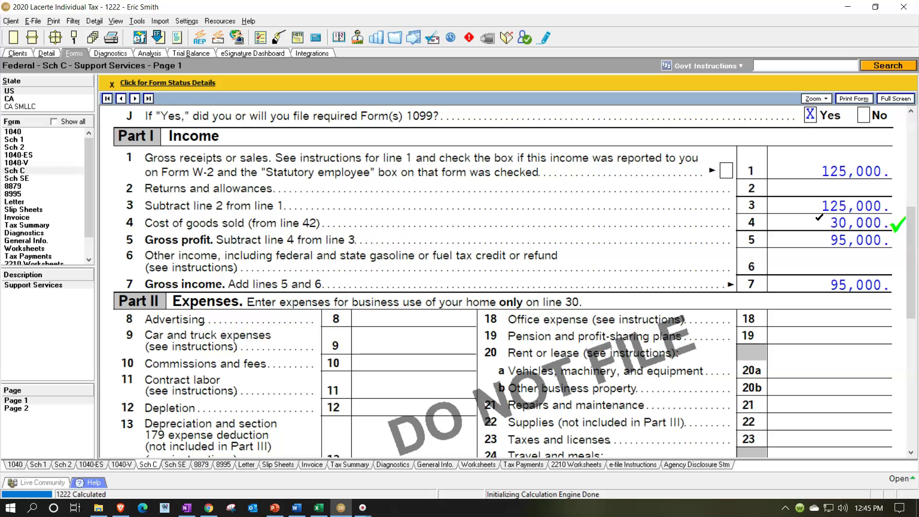
- Add a -10,000 line to the supporting detail of Purchases in the Schedule C Cost of Goods Sold input
left_click(46, 54)
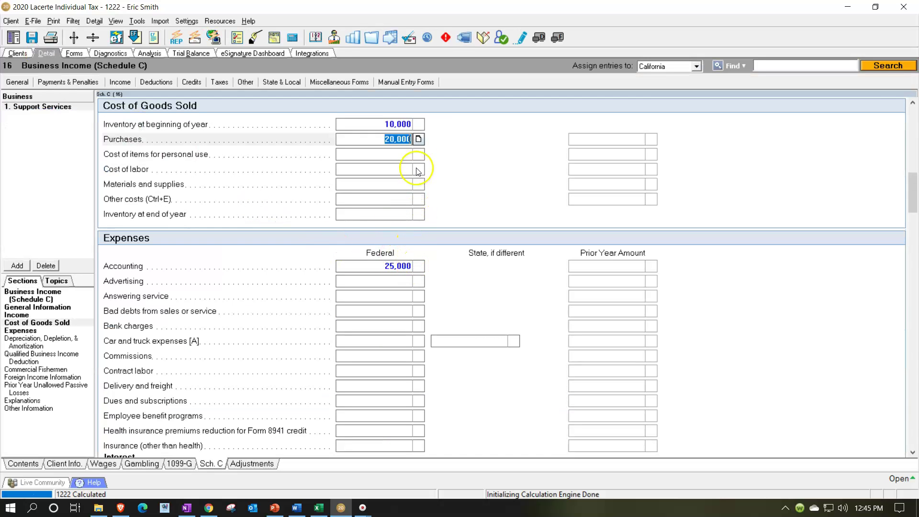
left_click(418, 139)
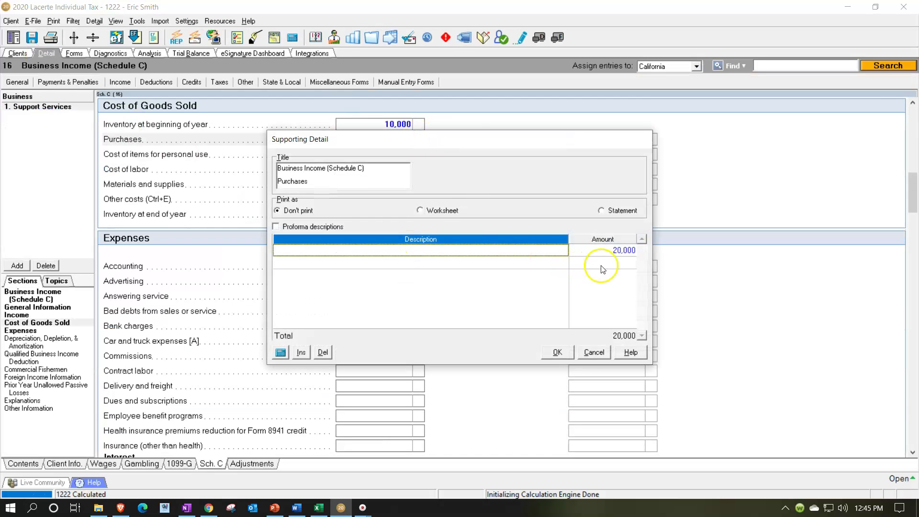
left_click(602, 263)
type("-10,000")
key("Return")
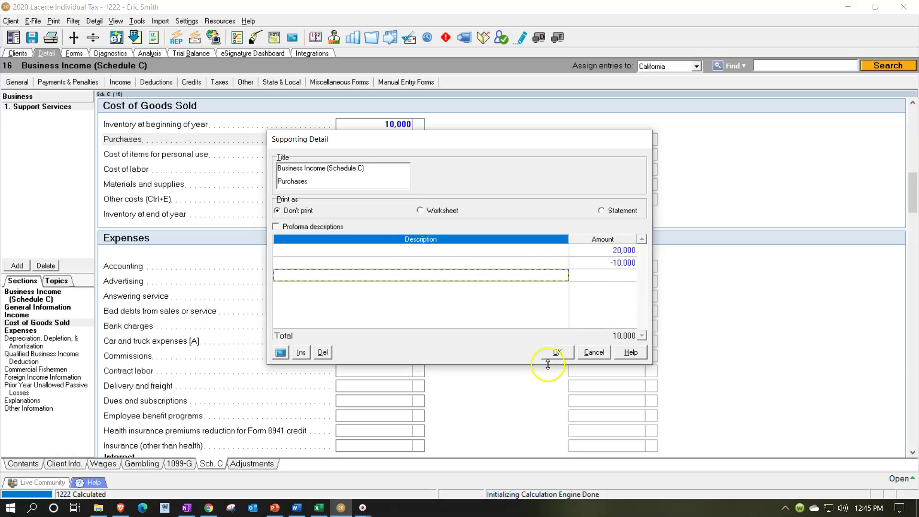
left_click(552, 351)
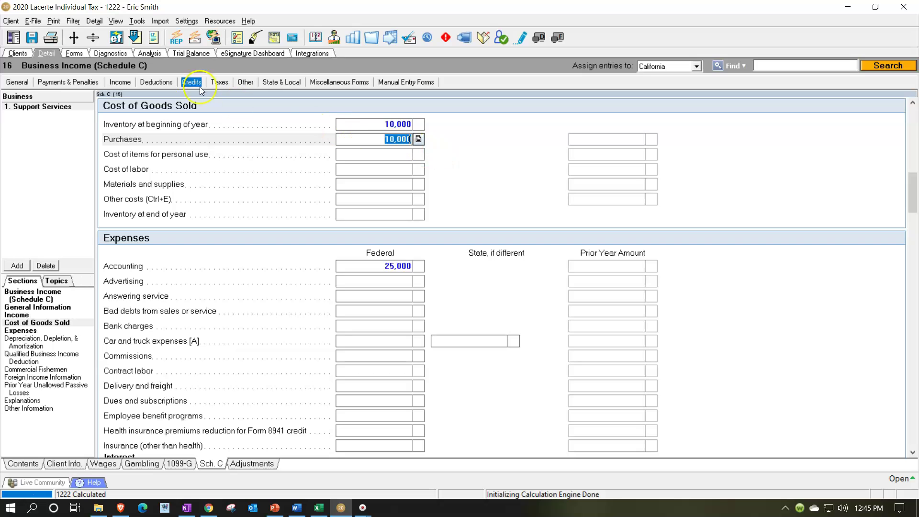
- Check how the reduced purchases affect cost of goods sold, gross income and tentative profit on Schedule C page 1
left_click(74, 53)
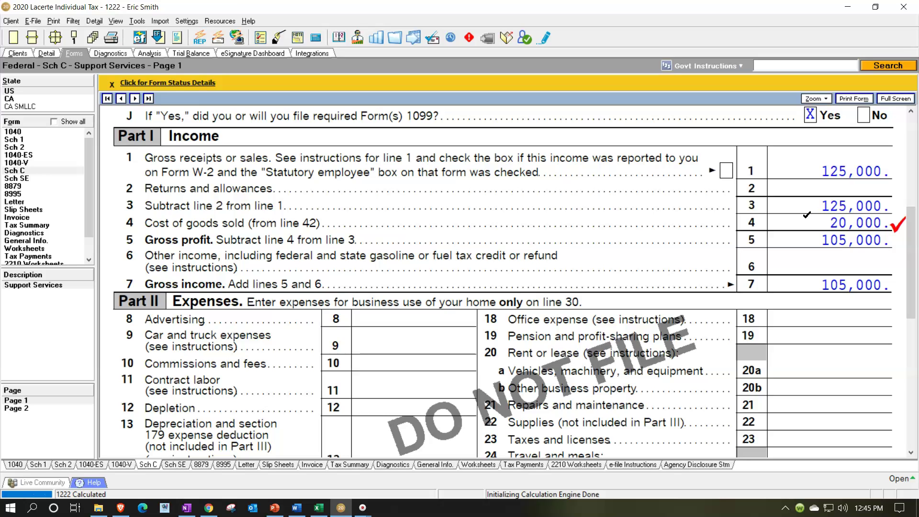
scroll(807, 215, "down", 5)
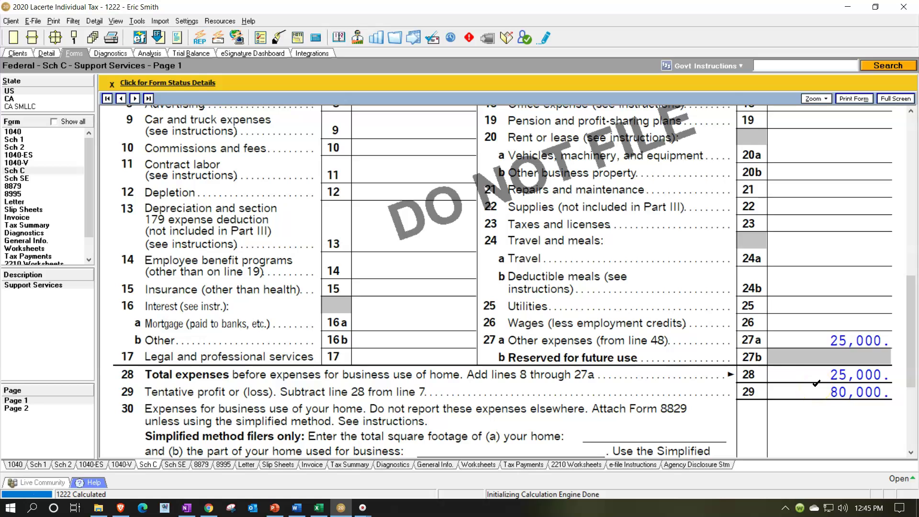
scroll(817, 388, "up", 7)
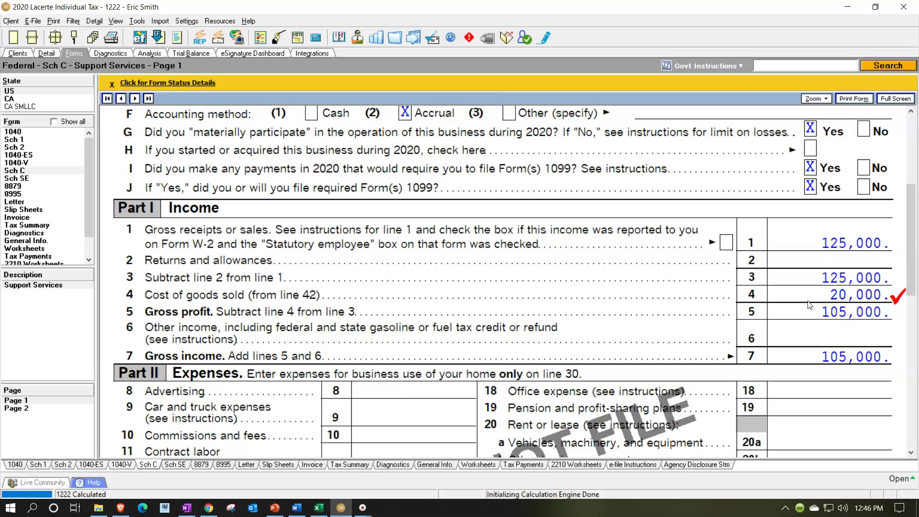
- Examine the Cost of Goods Sold part on Schedule C page 2, from beginning inventory and purchases to line 42
left_click(52, 408)
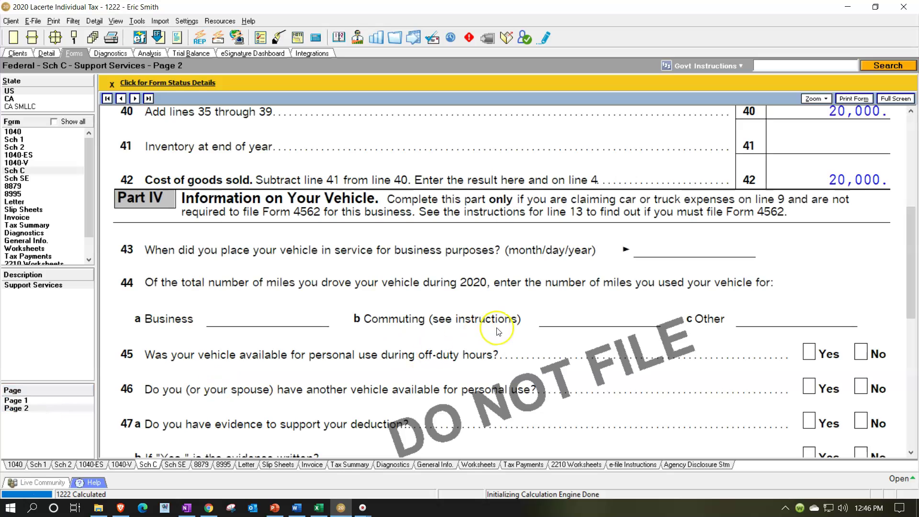
scroll(498, 330, "up", 5)
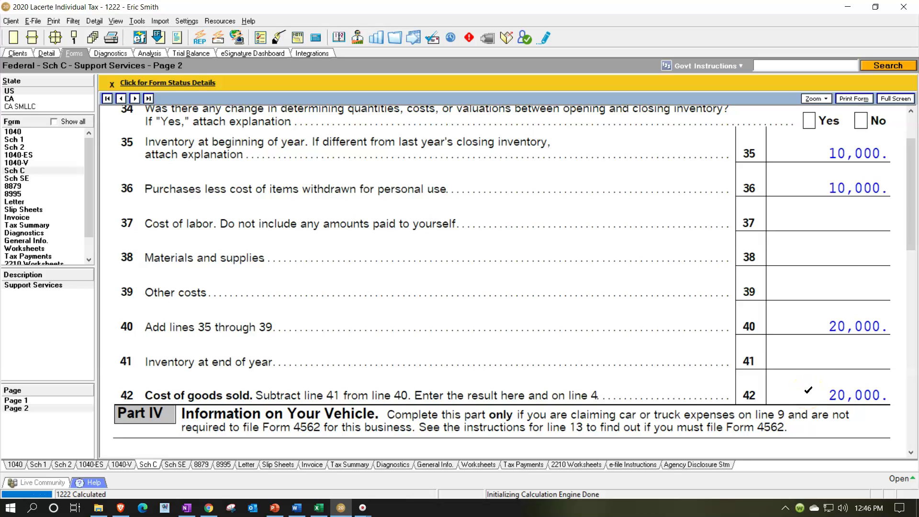
scroll(809, 353, "up", 2)
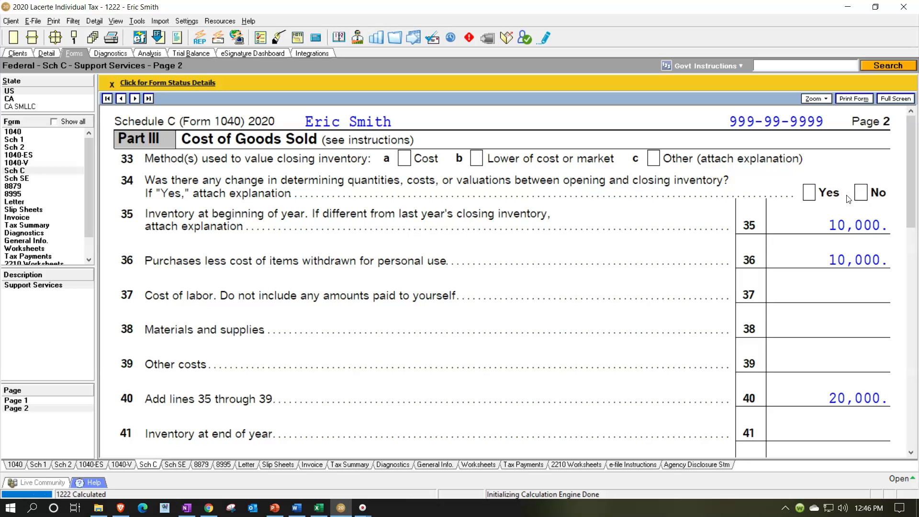
scroll(849, 199, "down", 3)
left_click(837, 204)
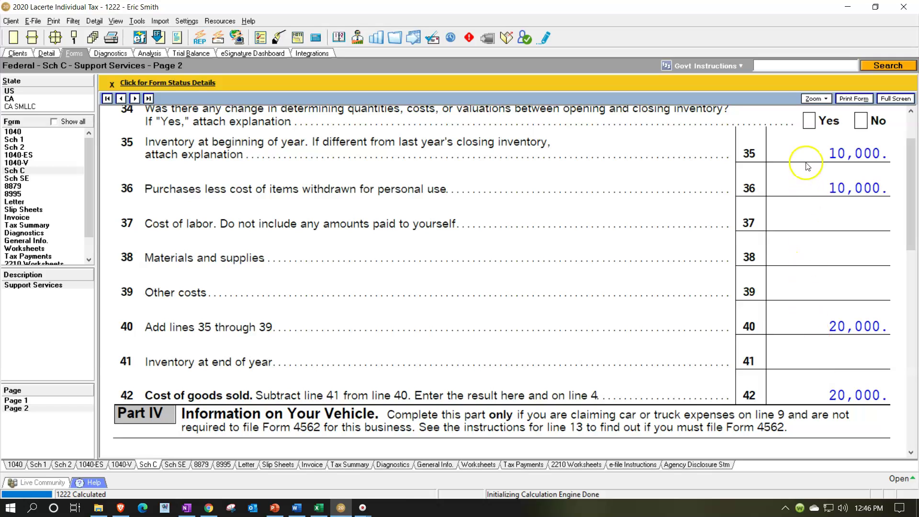
left_click(812, 148)
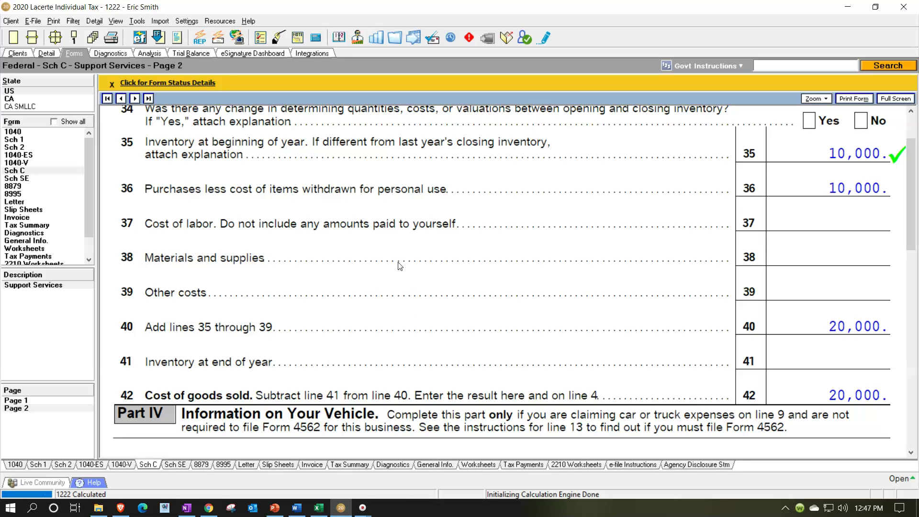
- Switch to the Excel worksheet, enter 10,000 for Beginning balance in B4, and fill the Purchases cell B5 yellow
left_click(319, 507)
left_click(287, 282)
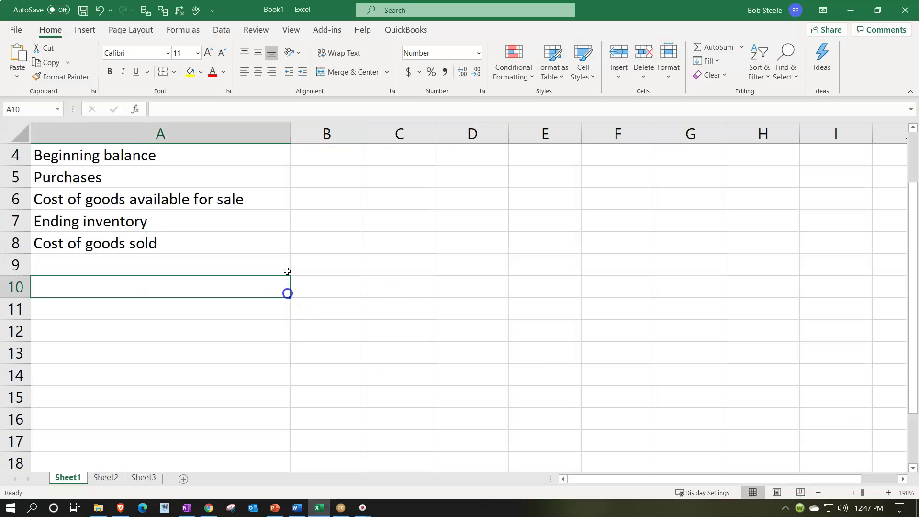
left_click(324, 157)
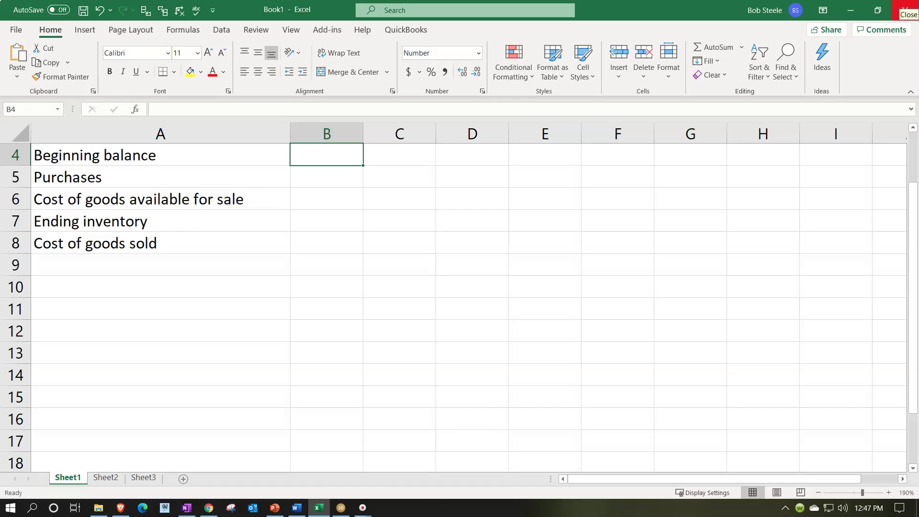
type("10000")
key("Return")
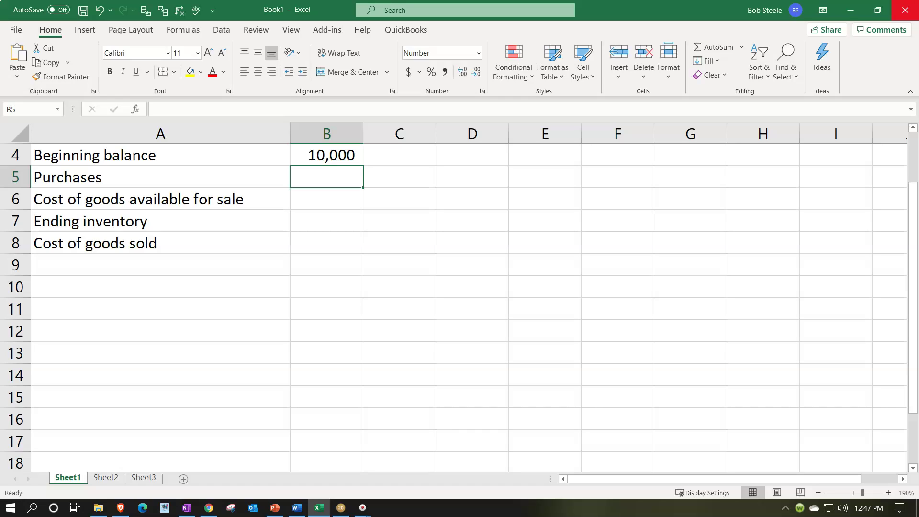
right_click(334, 176)
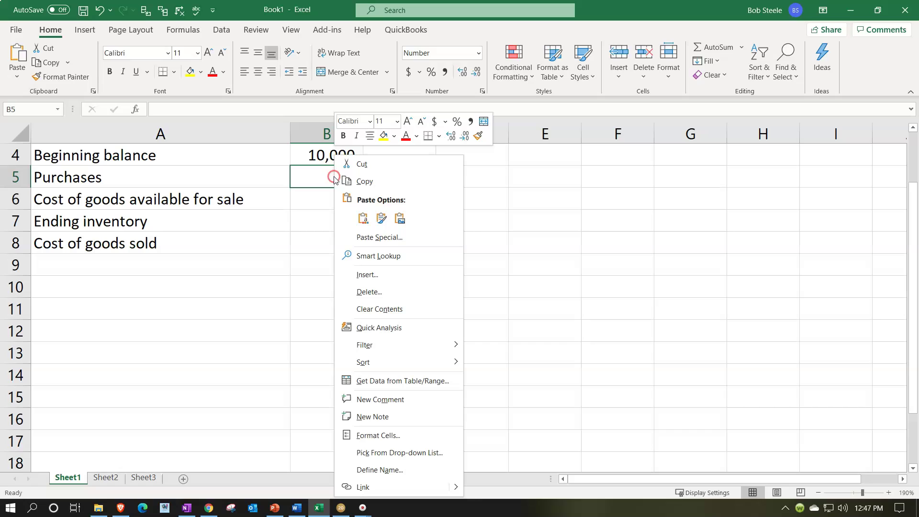
left_click(379, 138)
- Calculate cost of goods available for sale in B6 by summing the beginning balance and purchases cells B4:B5
left_click(339, 201)
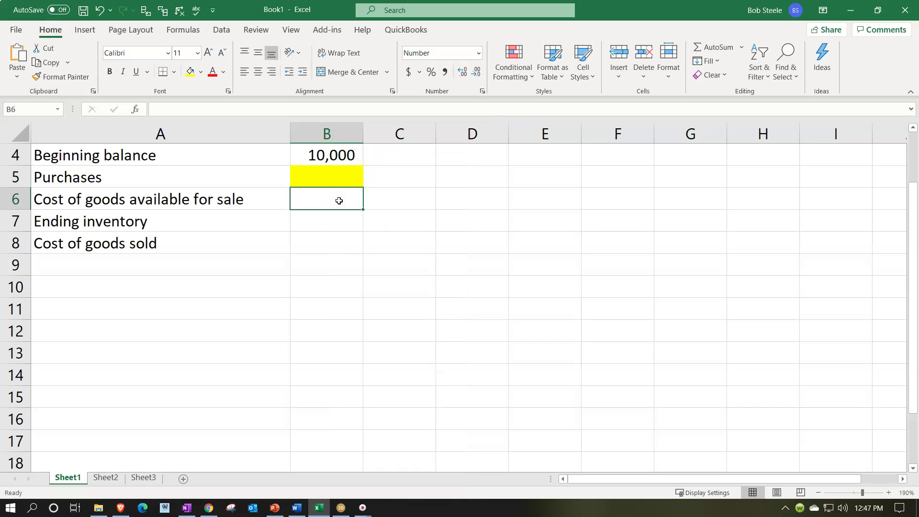
type("=sum(")
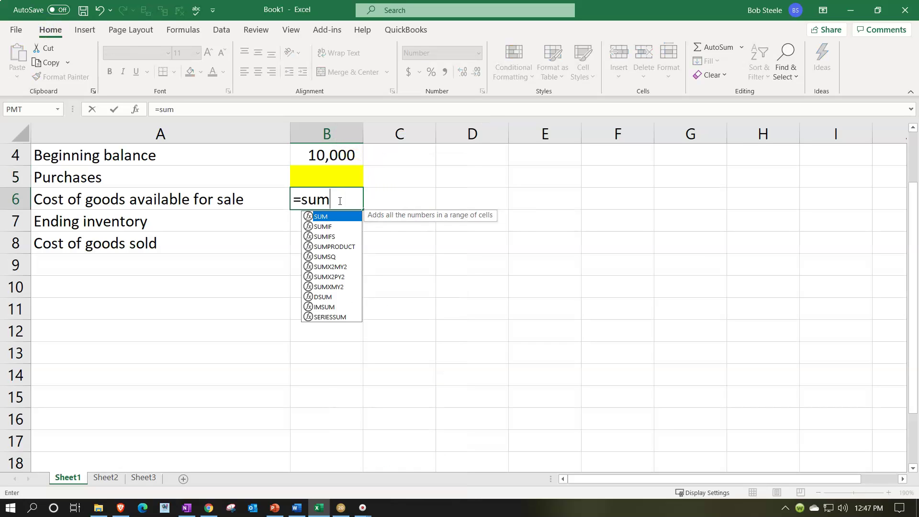
key("Up")
key("Up")
key("shift+Down")
key("Return")
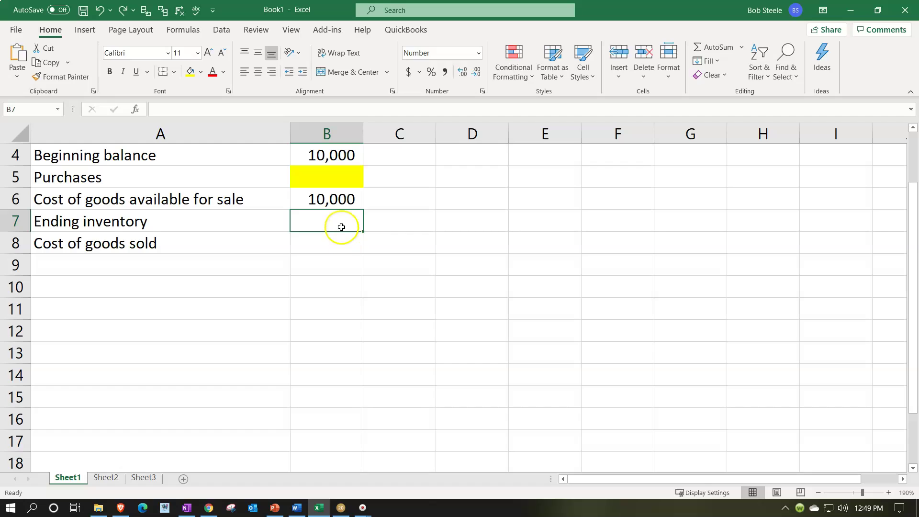
- Fill the Ending inventory cell B7 yellow and enter 20,000 for Cost of goods sold in B8
right_click(336, 223)
left_click(390, 136)
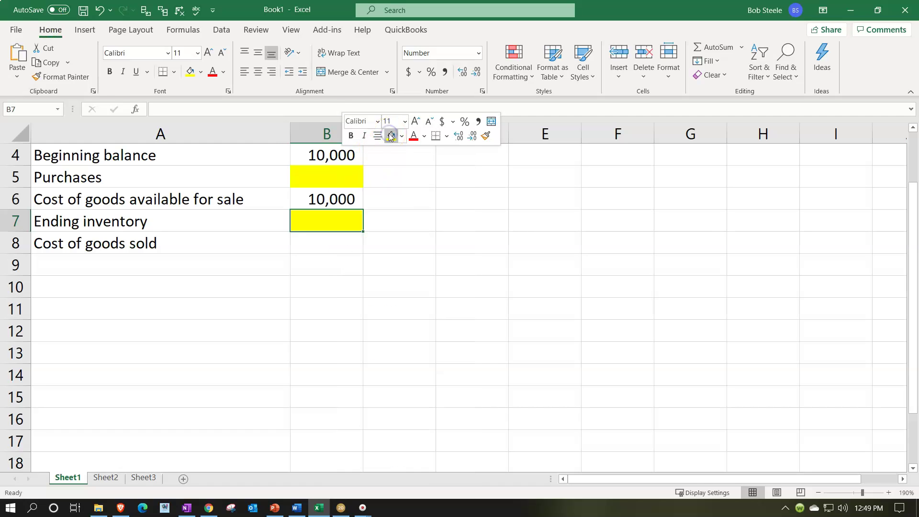
left_click(355, 239)
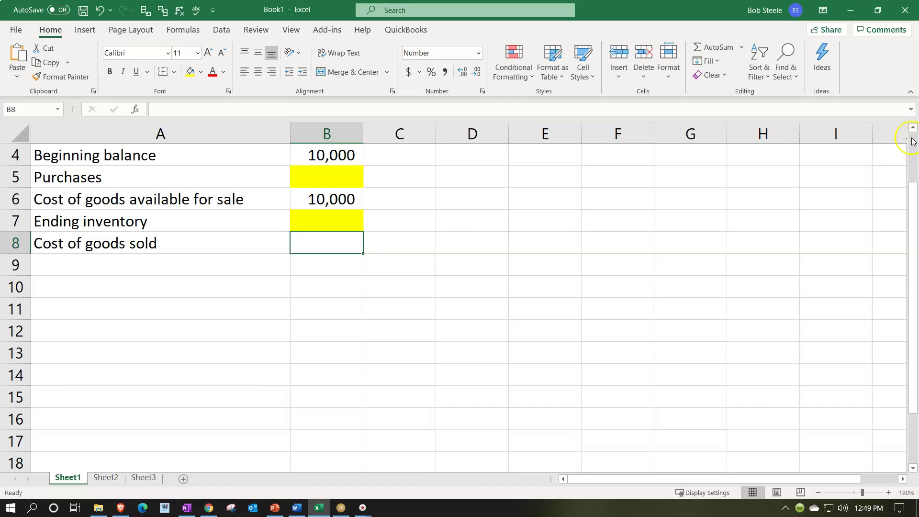
type("20,0000")
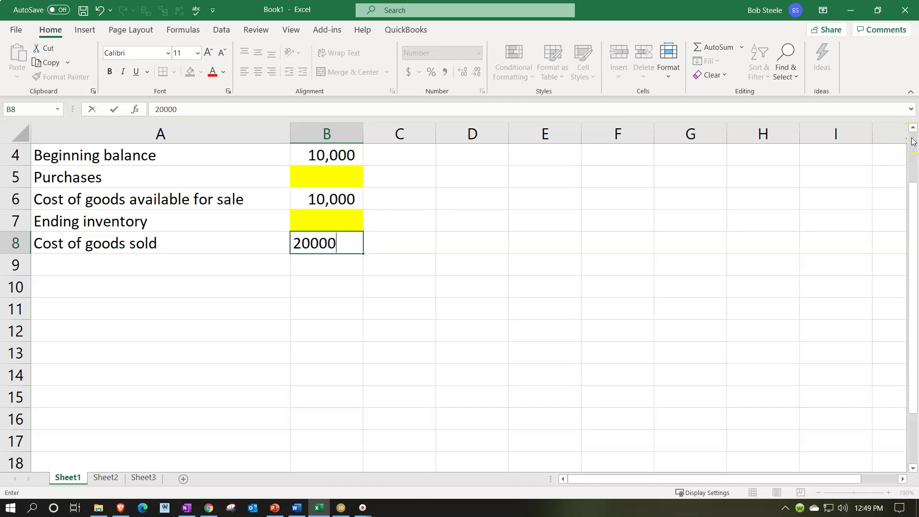
key("Return")
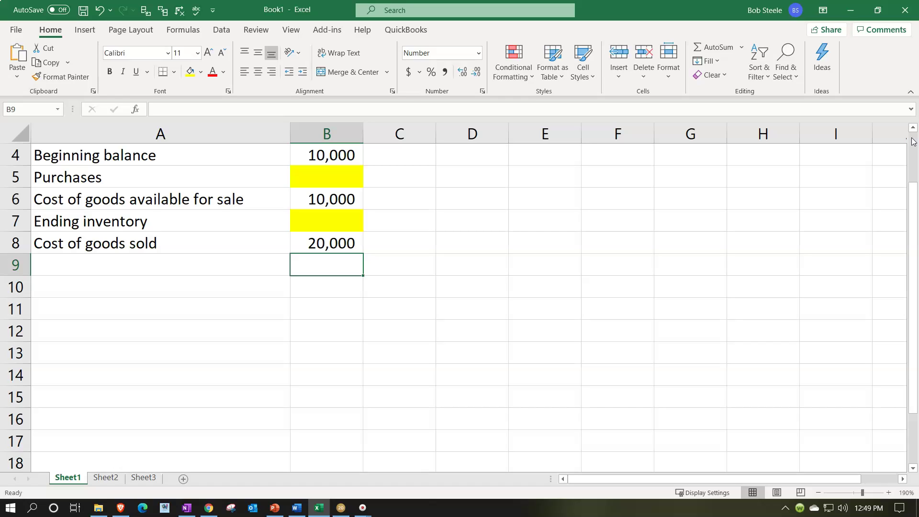
- Enter 3,000 as the ending inventory in B7
left_click(335, 157)
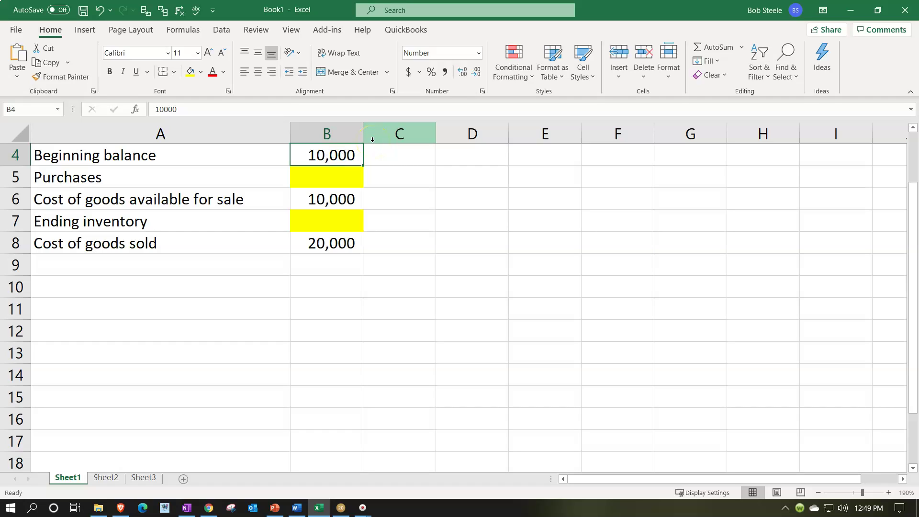
key("Down")
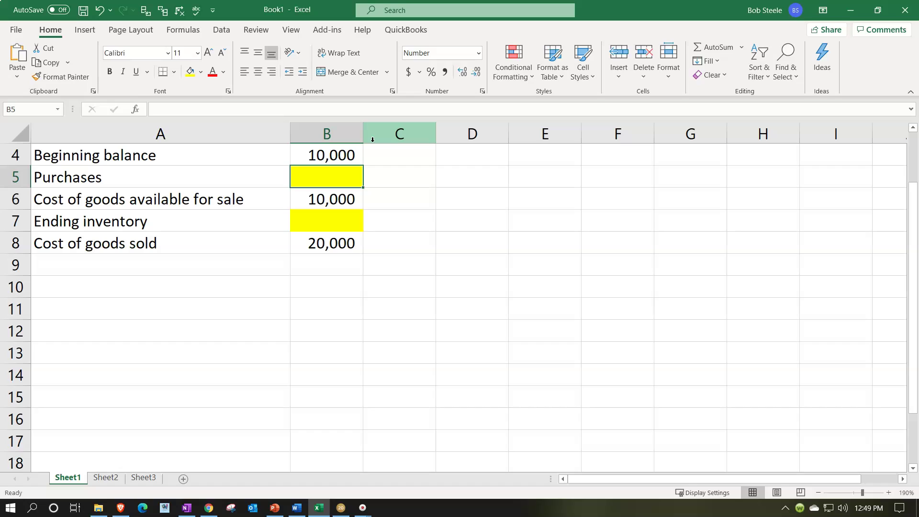
key("Down")
key("Down")
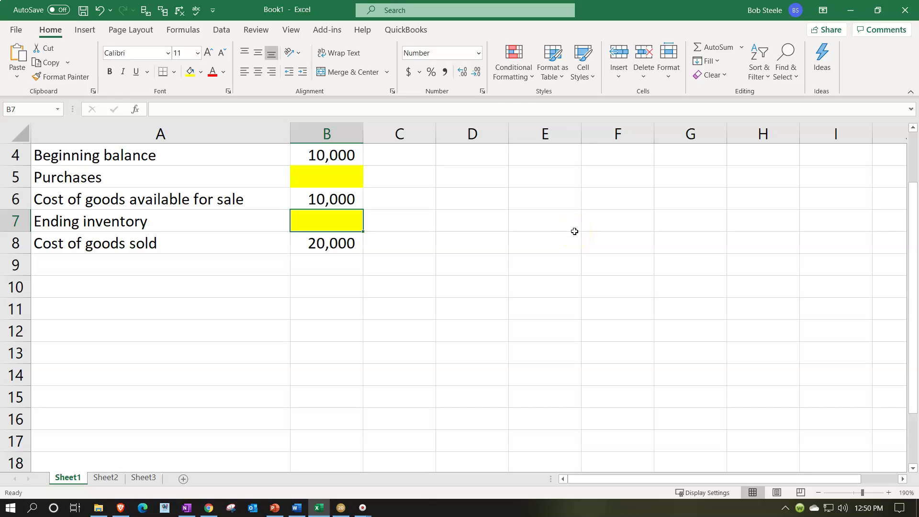
type("3000")
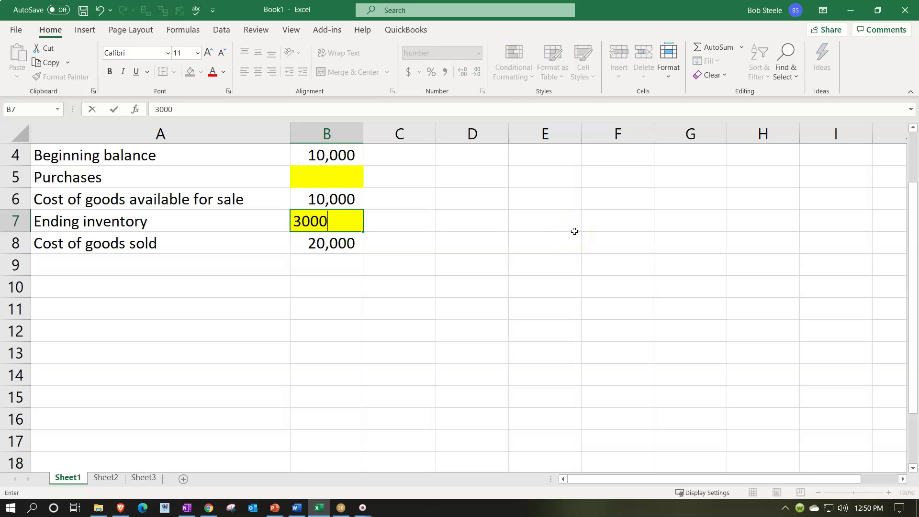
key("Return")
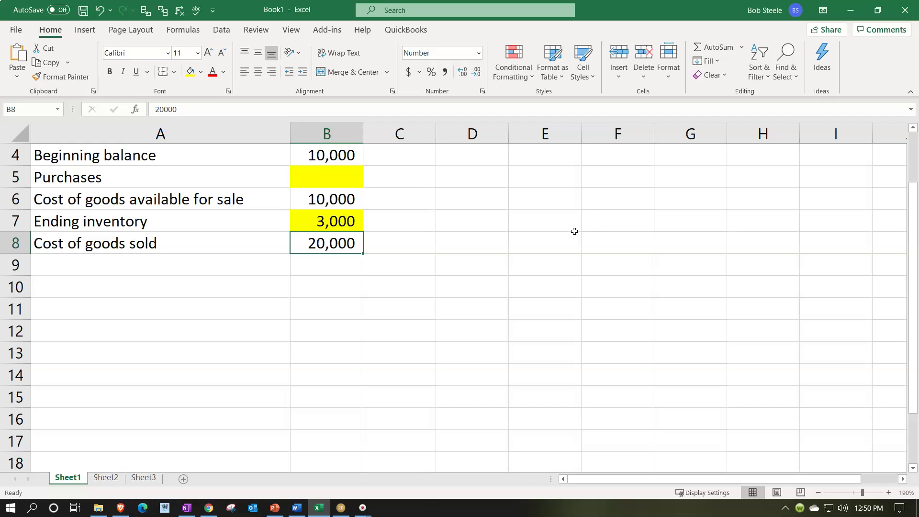
- Enter 20,000 in B10, below the cost of goods sold calculation
left_click(365, 182)
left_click(351, 183)
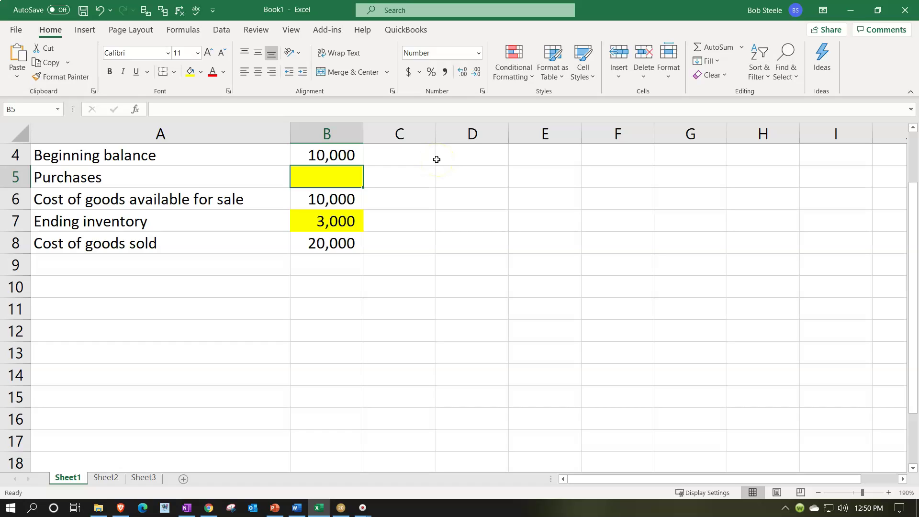
left_click(347, 251)
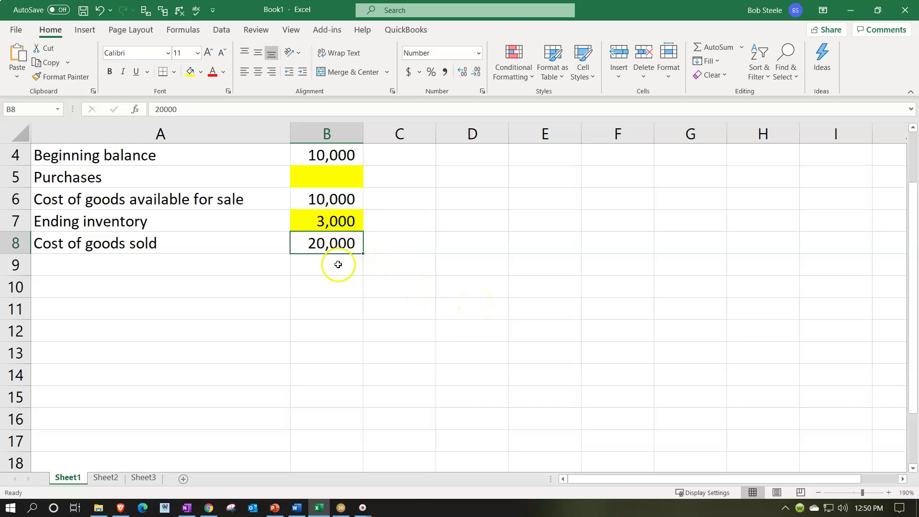
left_click(331, 287)
type("20")
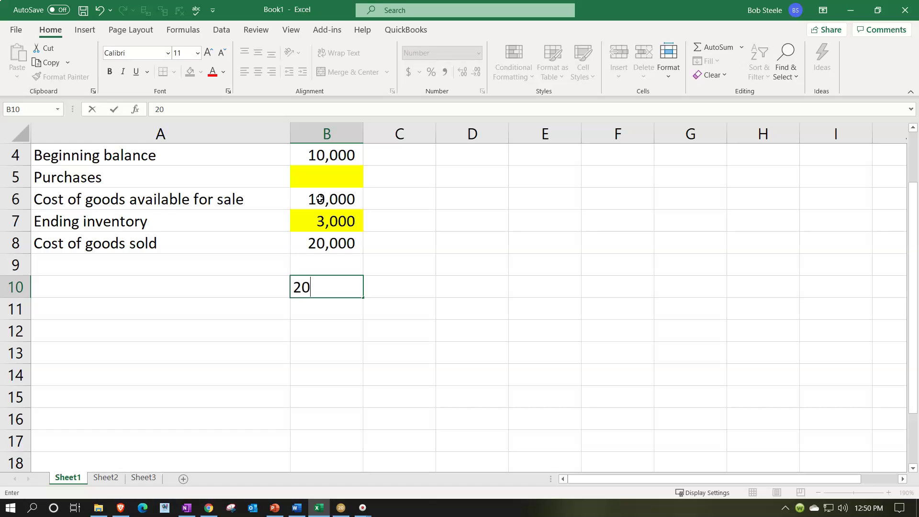
type("000")
key("Return")
key("Up")
key("Up")
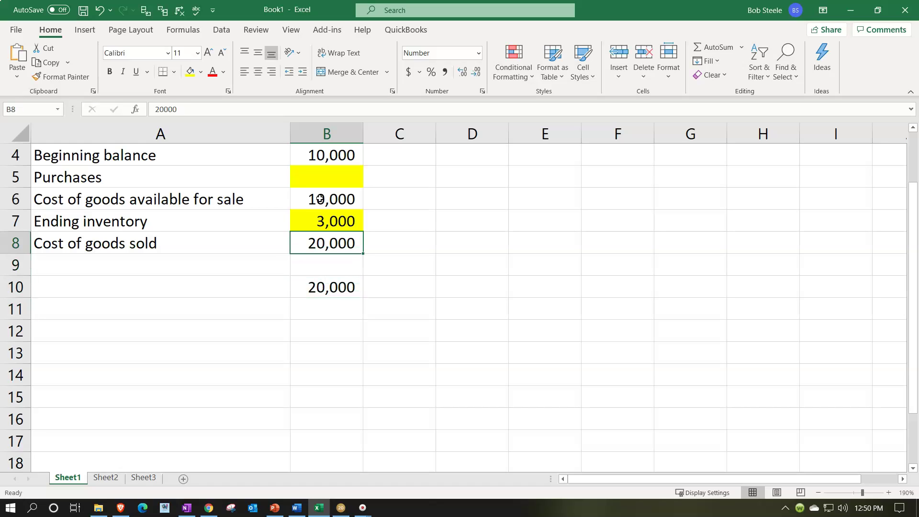
- Calculate cost of goods sold in B8 as B6 minus B7, and check the formulas in B6 and B8
type("=")
left_click(320, 200)
type("-")
key("Up")
key("Return")
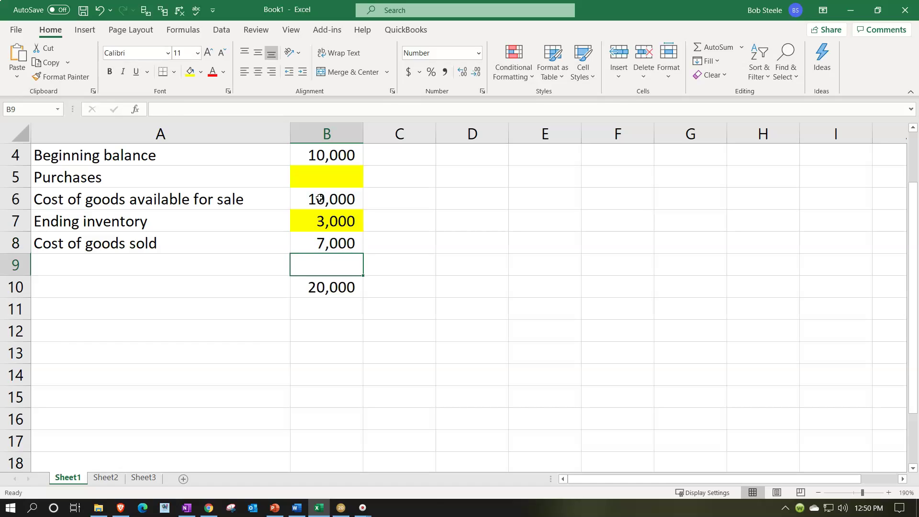
left_click(318, 244)
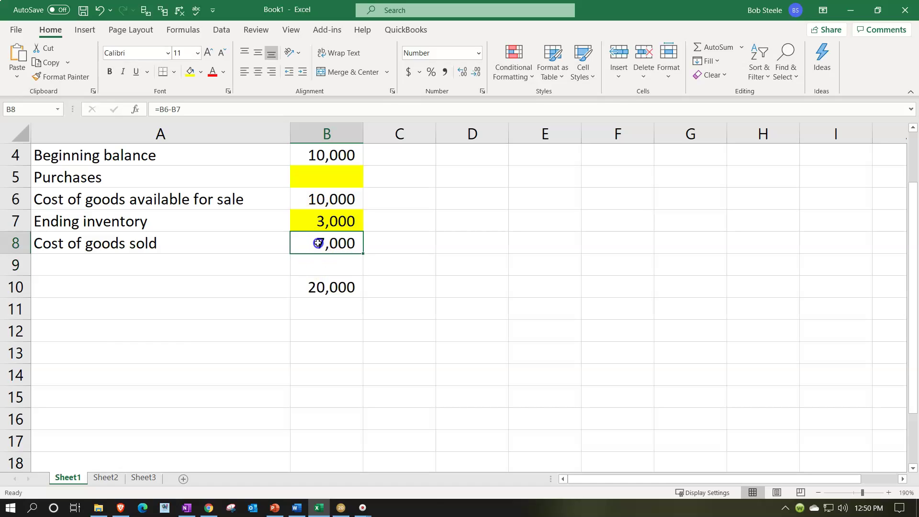
double_click(335, 199)
key("Return")
double_click(318, 243)
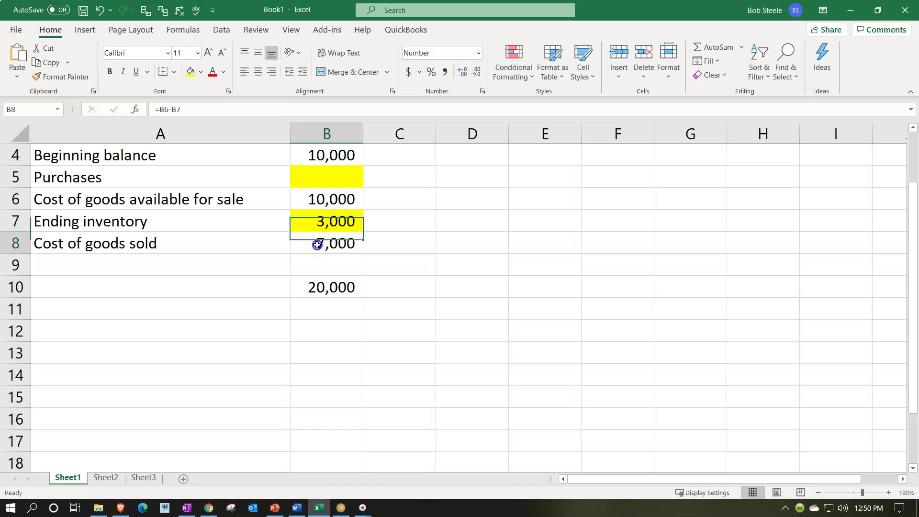
key("Return")
left_click(473, 220)
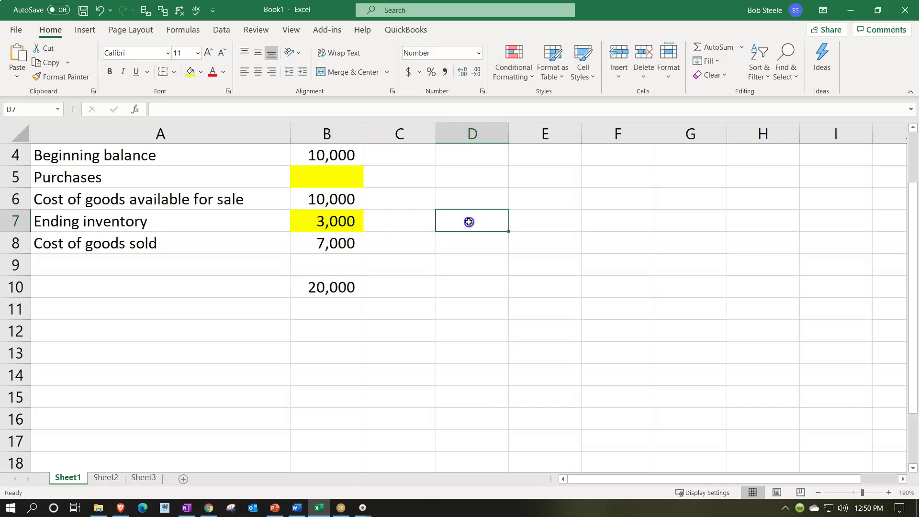
- Remove the yellow fill from the ending inventory amount in B7 and underline it
right_click(342, 221)
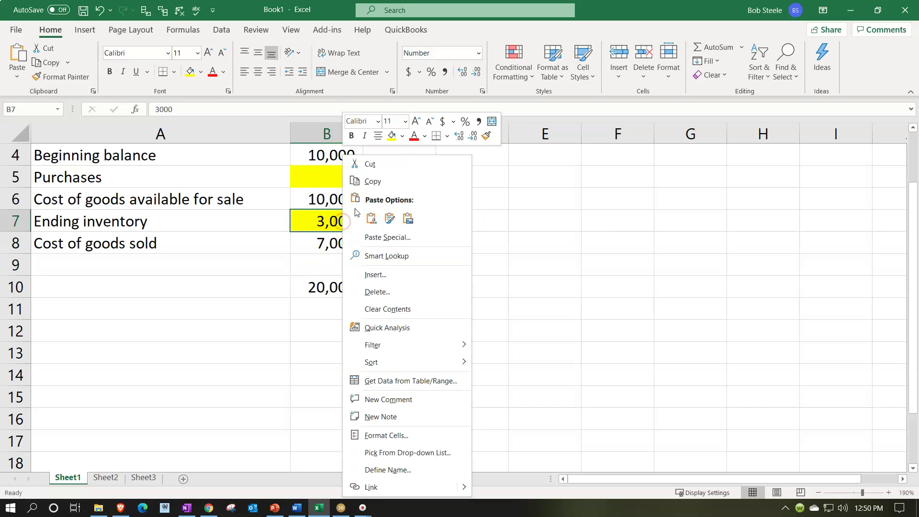
left_click(400, 143)
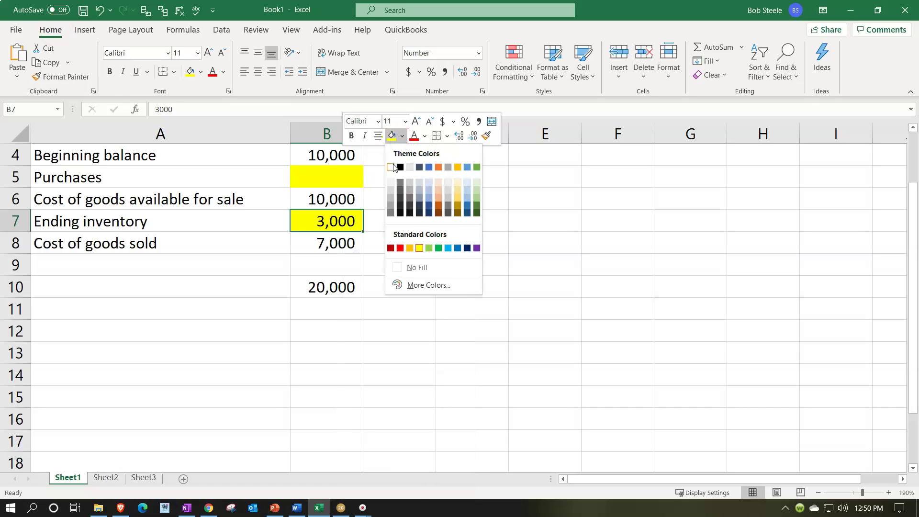
left_click(393, 167)
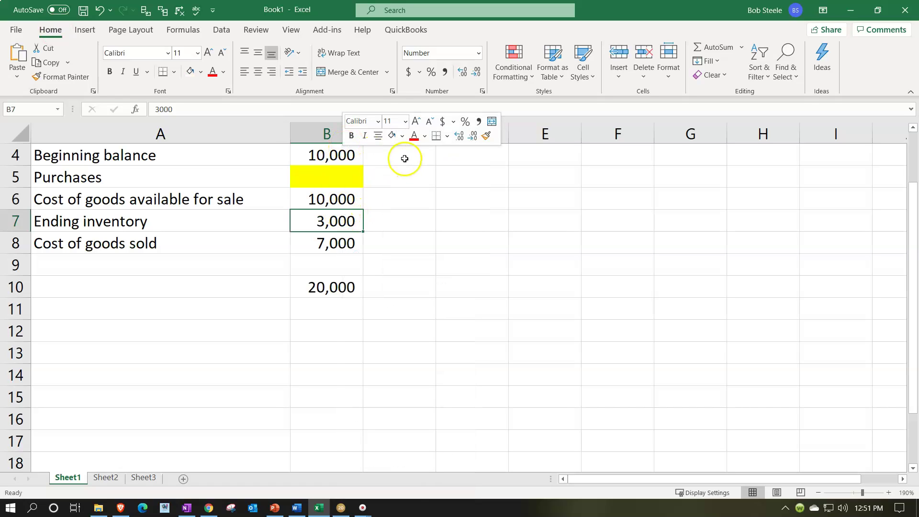
left_click(401, 139)
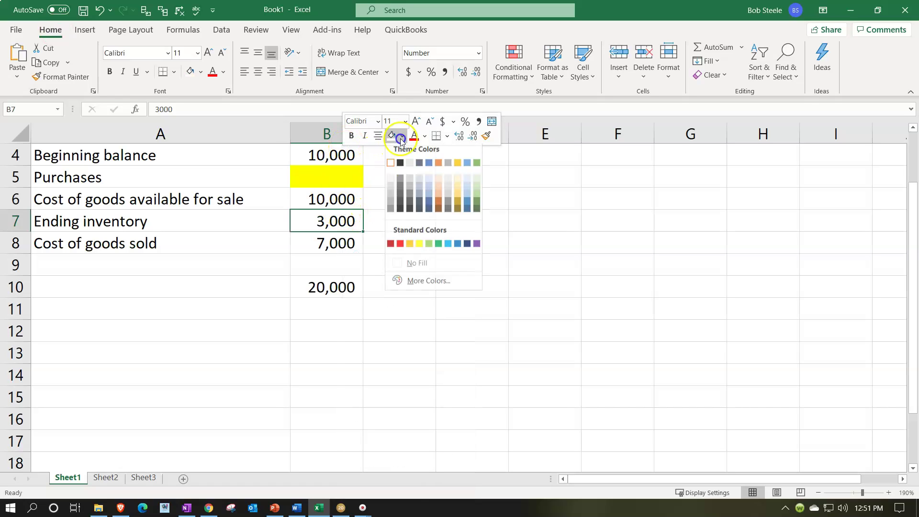
left_click(401, 264)
left_click(344, 221)
left_click(136, 72)
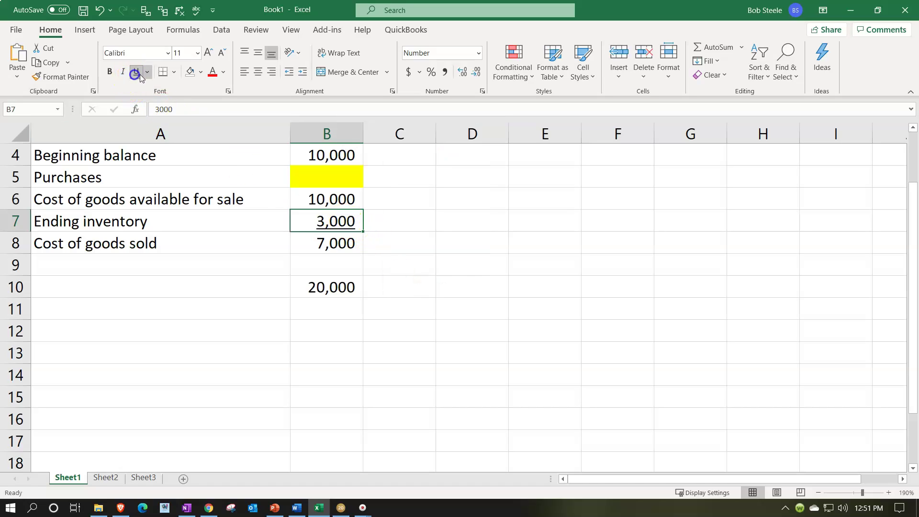
left_click(338, 179)
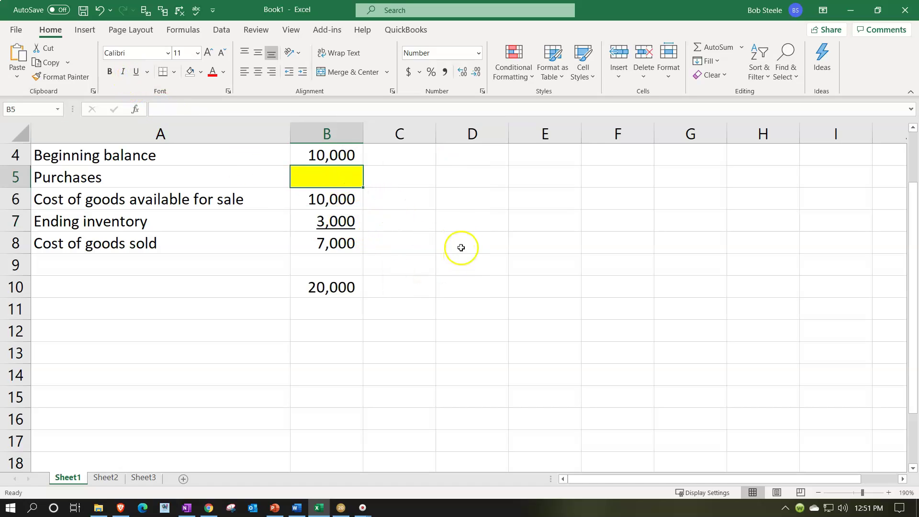
left_click(463, 216)
left_click(349, 178)
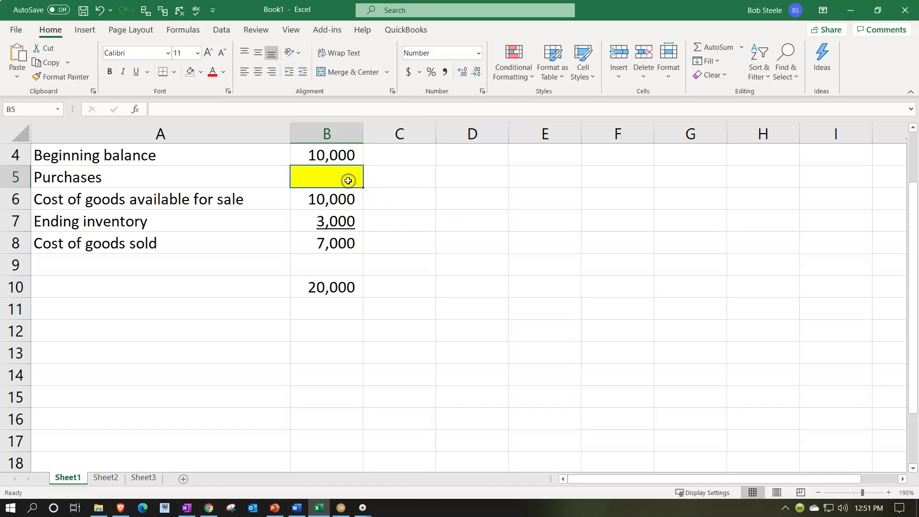
left_click(332, 243)
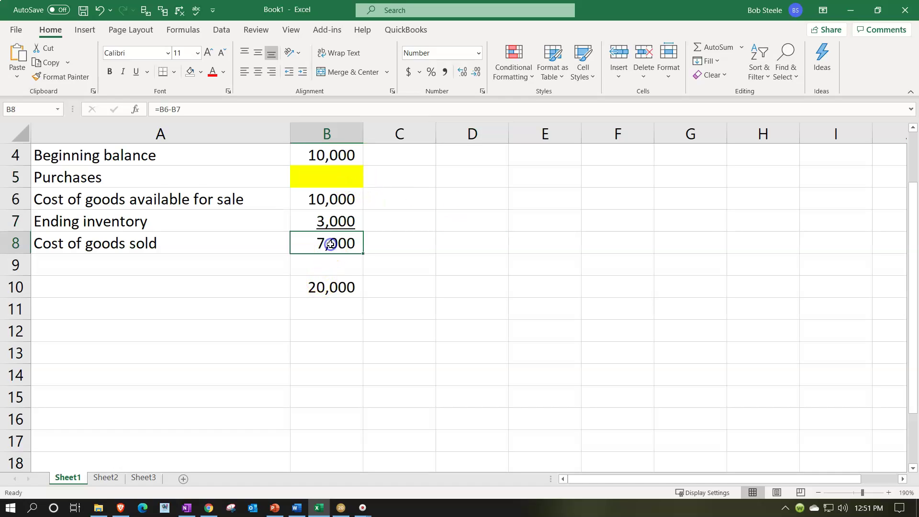
left_click(330, 280)
left_click(445, 199)
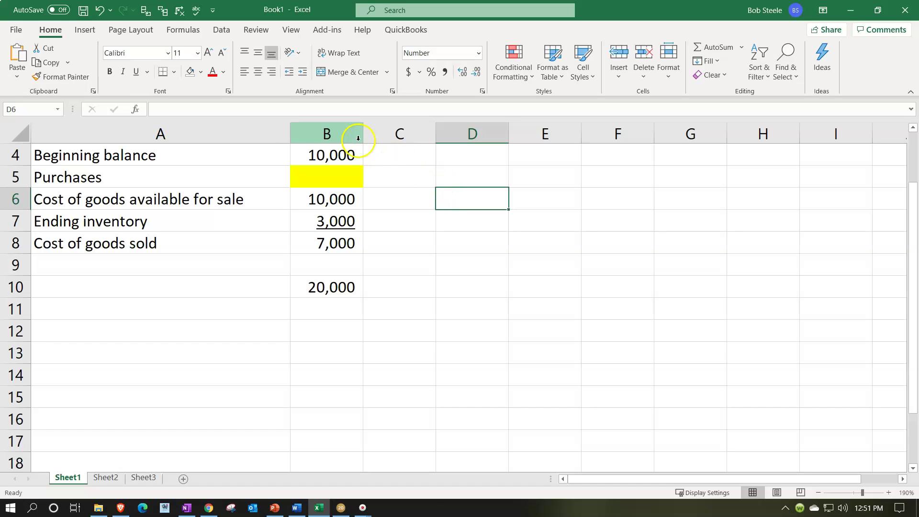
- Use Goal Seek to set cost of goods sold in B8 to 20000 by changing the Purchases cell B5, and keep the solution
left_click(222, 29)
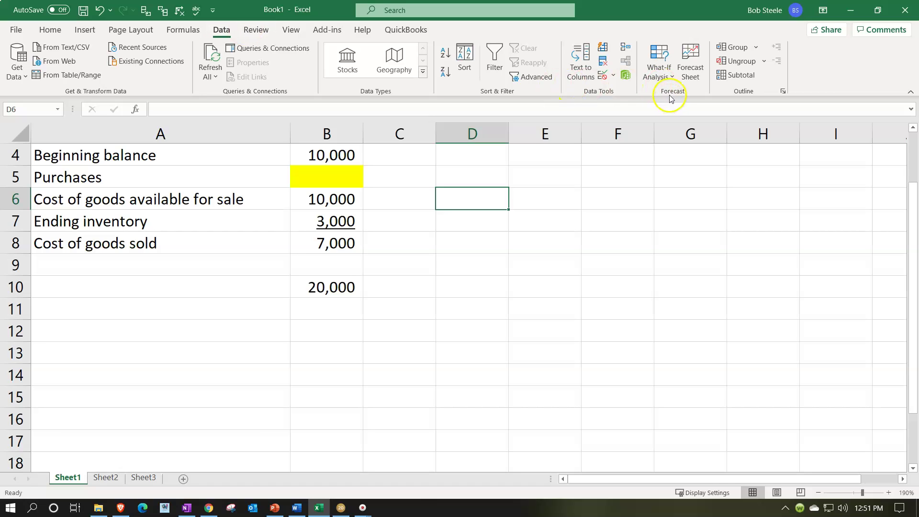
left_click(663, 79)
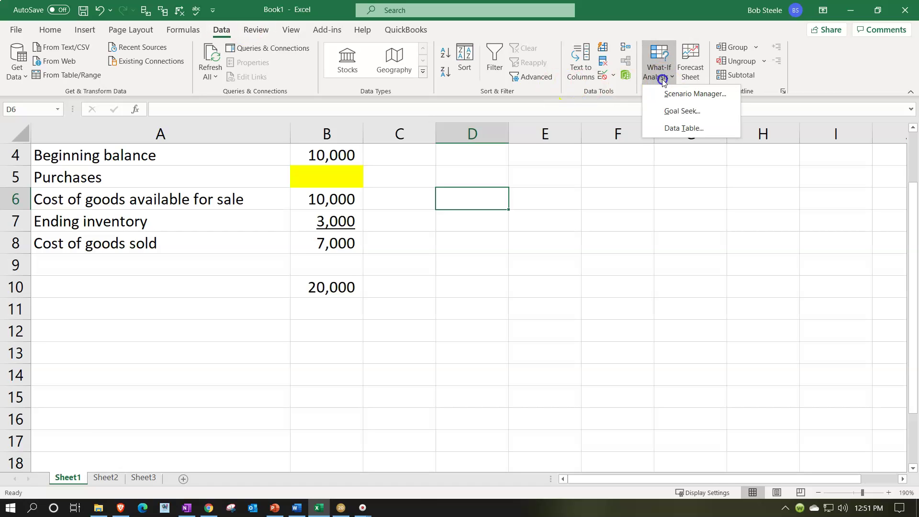
left_click(677, 111)
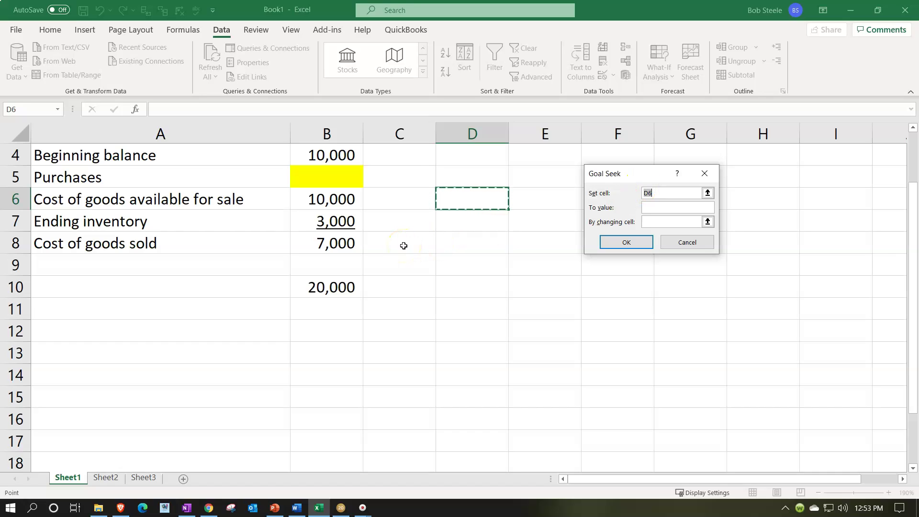
left_click(347, 244)
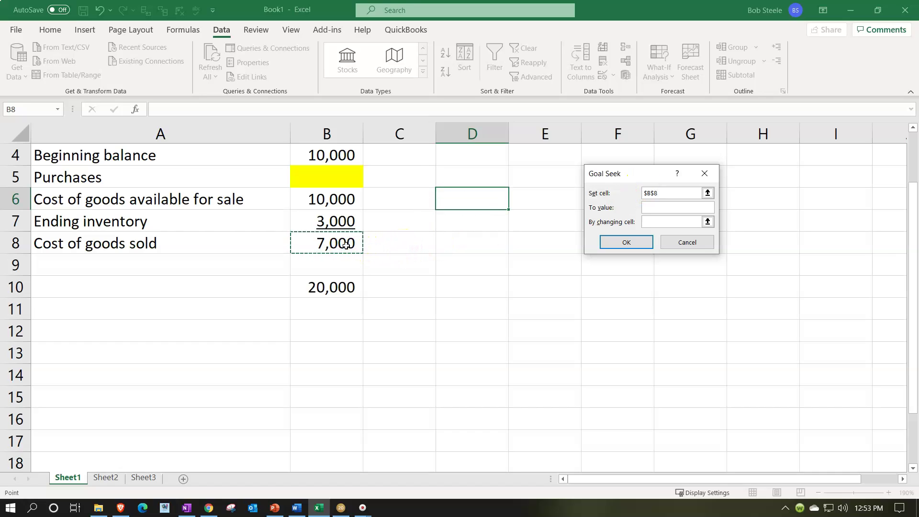
left_click(656, 208)
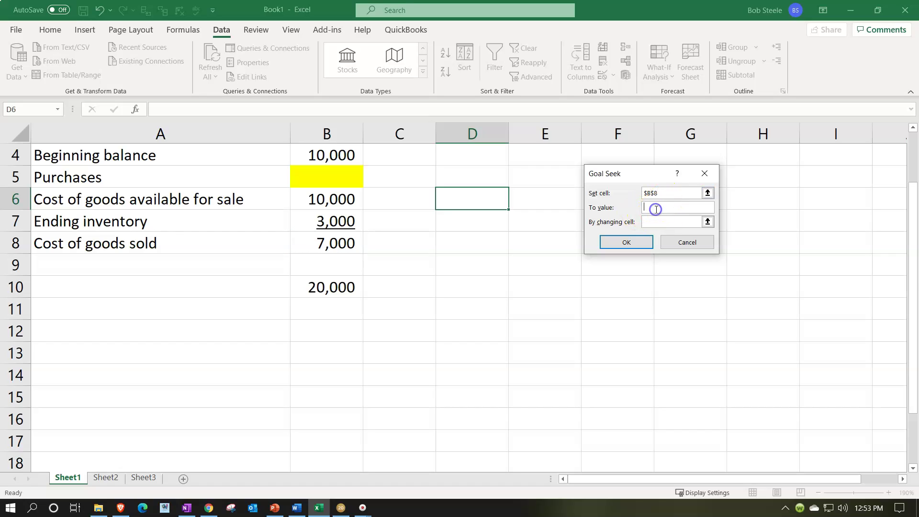
type("20000")
left_click(666, 221)
left_click(499, 202)
left_click_drag(362, 175, 353, 176)
left_click(609, 244)
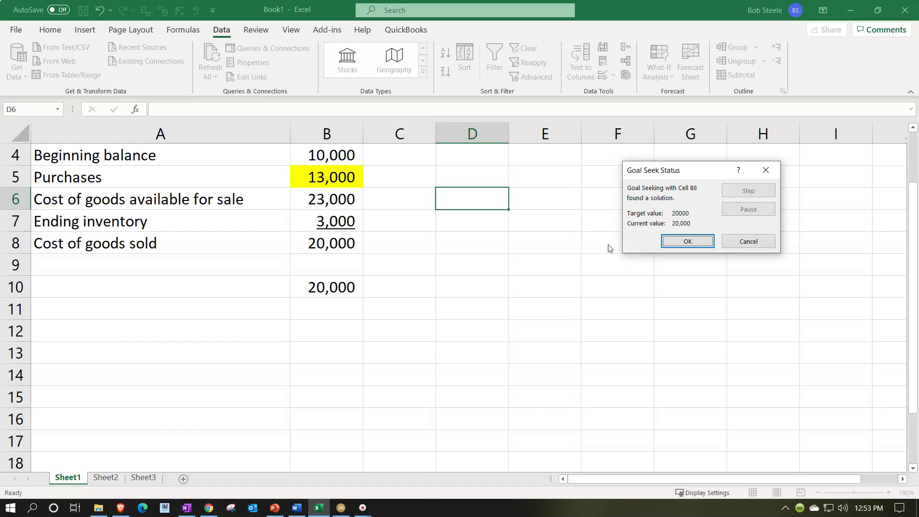
left_click(688, 242)
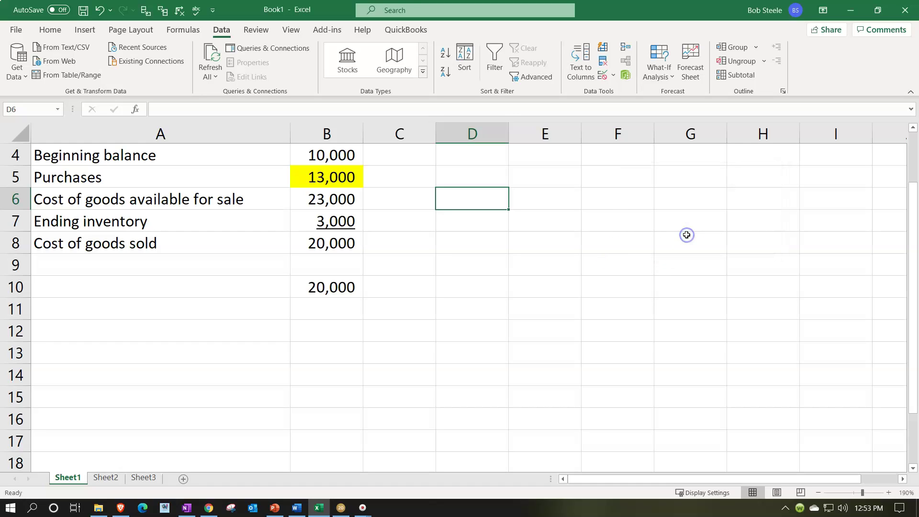
- Link C4 and C5 to the beginning balance and purchases amounts in B4 and B5
left_click(405, 158)
type("+")
key("Left")
key("Return")
type("+")
key("Left")
key("Return")
- Underline the Purchases amounts in B5:C5
left_click_drag(352, 176, 405, 177)
left_click(47, 30)
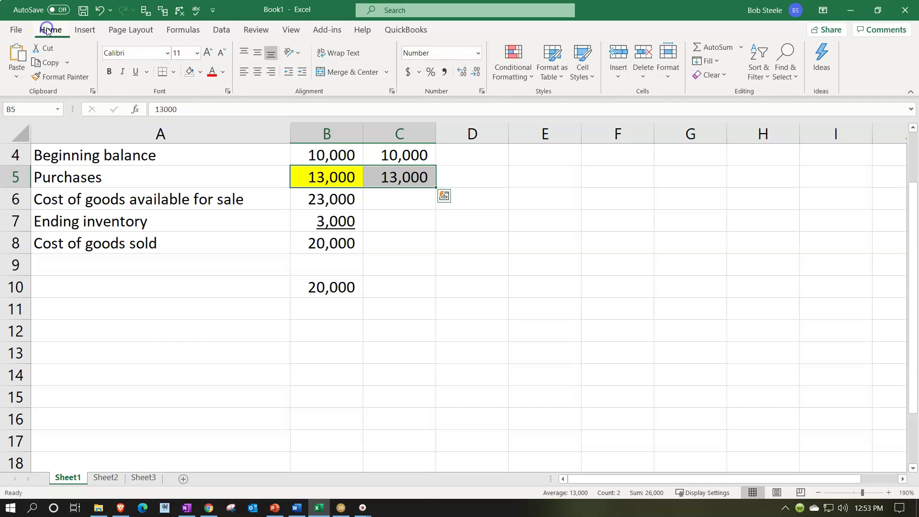
left_click(137, 73)
- Calculate cost of goods available for sale in C6 by adding C4 and C5
left_click(404, 194)
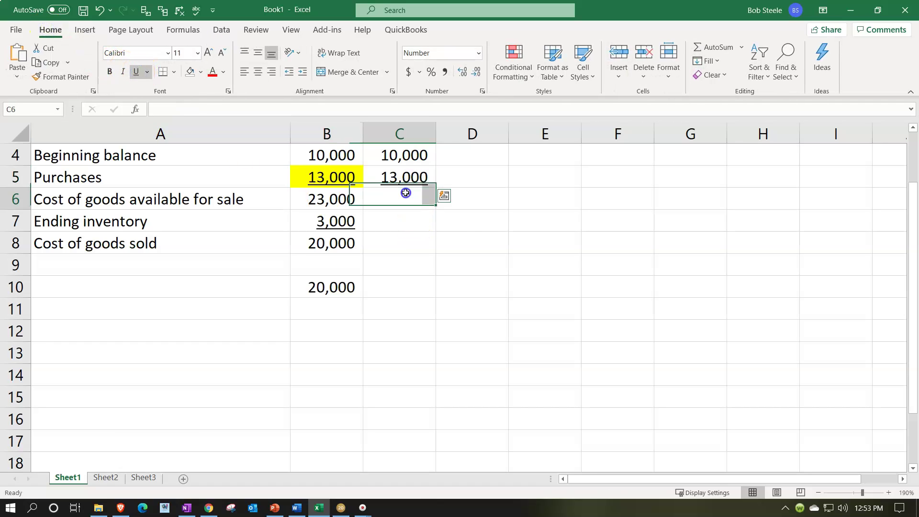
type("=")
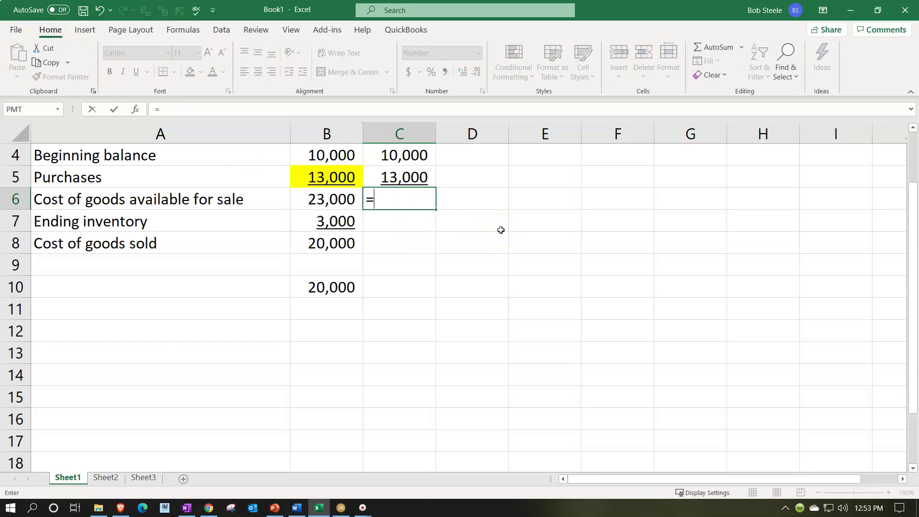
key("Up")
key("Up")
type("+")
key("Up")
key("Return")
- Link C7 to the ending inventory in B7 and underline the amount
type("=")
key("Left")
key("Return")
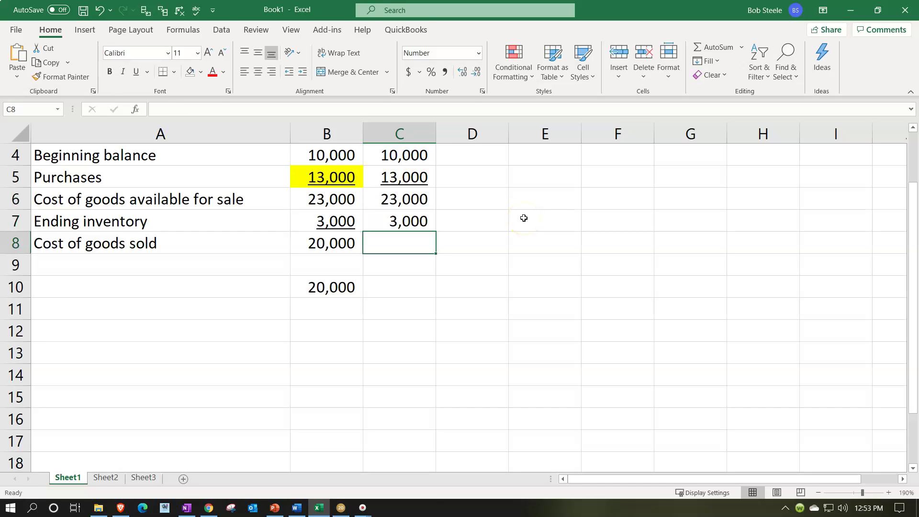
key("Up")
left_click(135, 72)
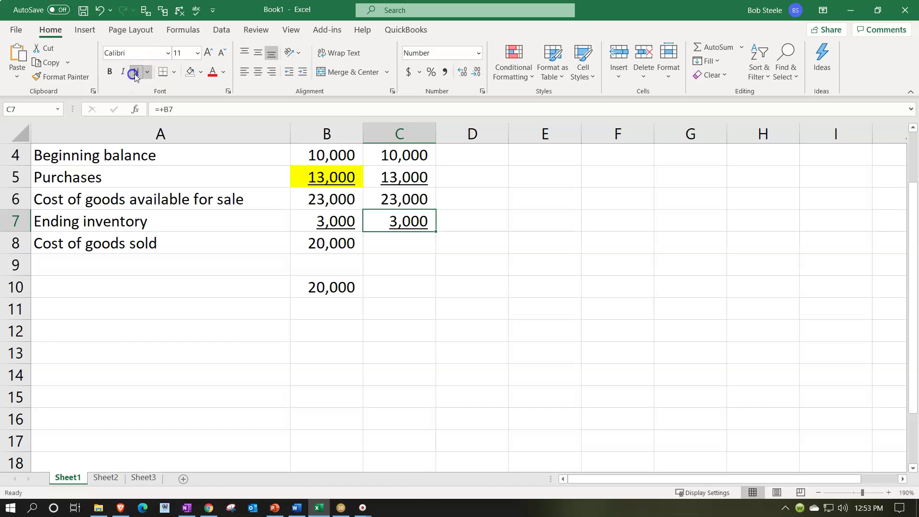
- Calculate cost of goods sold in C8 by subtracting the ending inventory C7 from C6
key("Down")
type("+")
key("Up")
key("Up")
type("-")
key("Up")
key("Return")
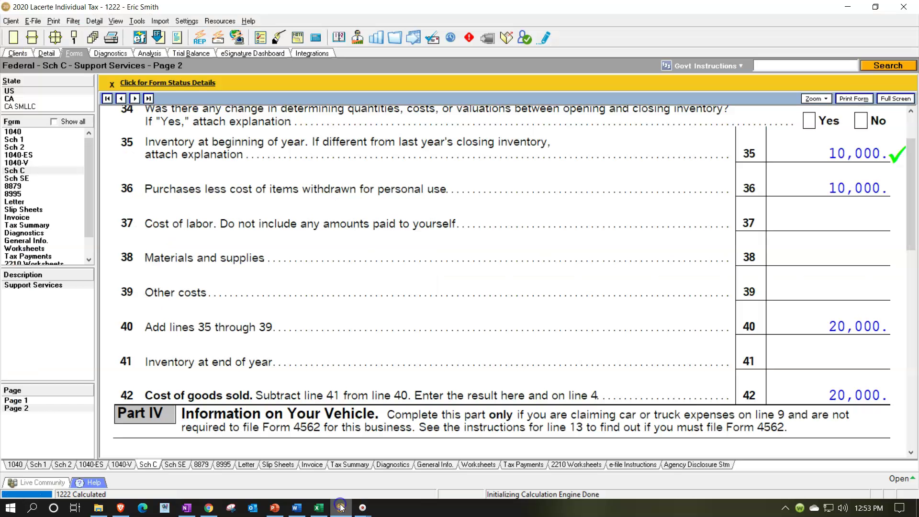
- Switch to Lacerte, open the Schedule C cost of goods sold input, and compare the beginning inventory with the Excel worksheet
left_click(341, 508)
left_click(48, 55)
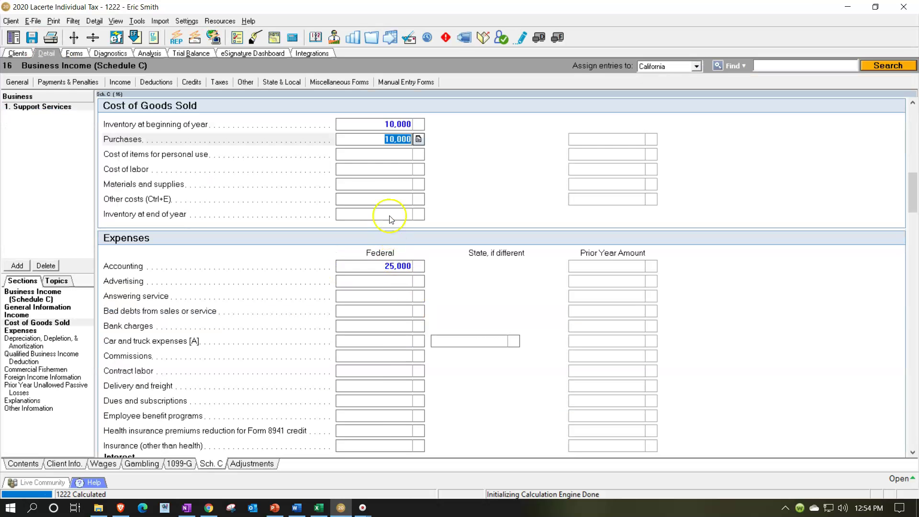
left_click(391, 125)
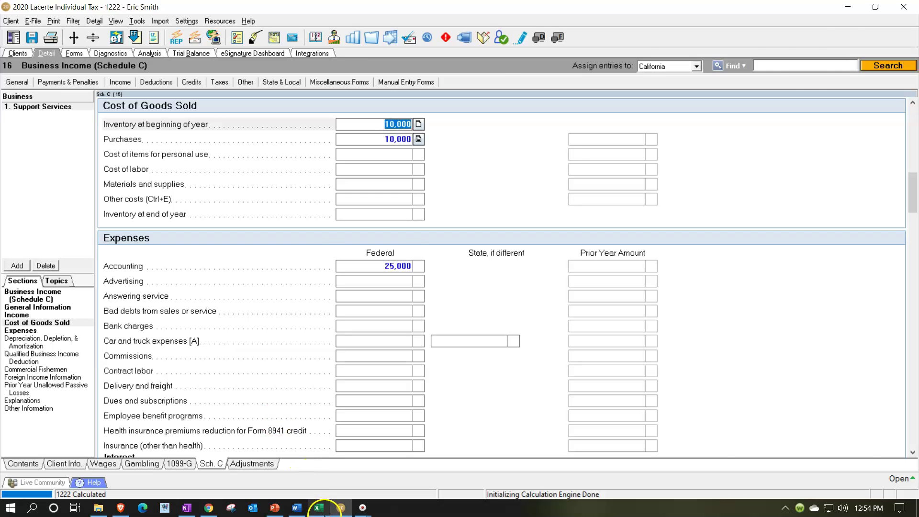
left_click(319, 507)
left_click(341, 508)
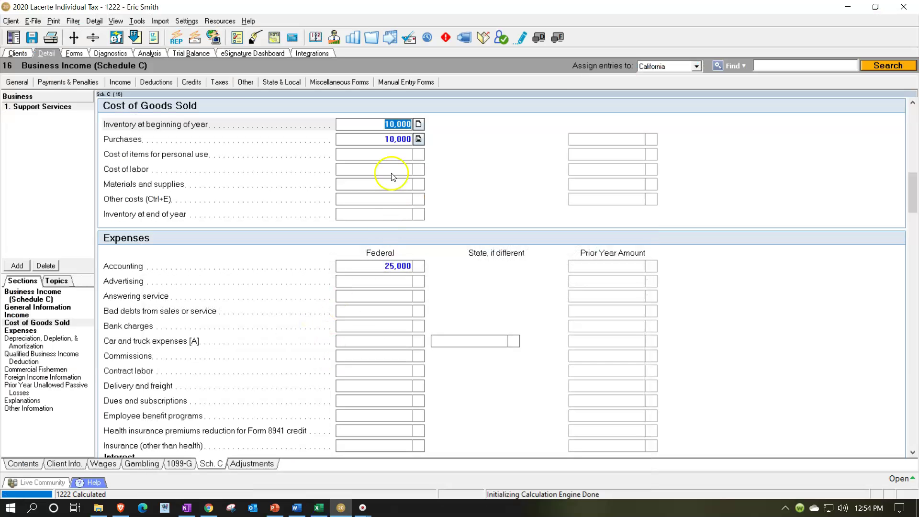
- In the supporting detail for Purchases, change the first amount to 13,000 and clear the -10,000 amount
left_click(373, 144)
double_click(374, 145)
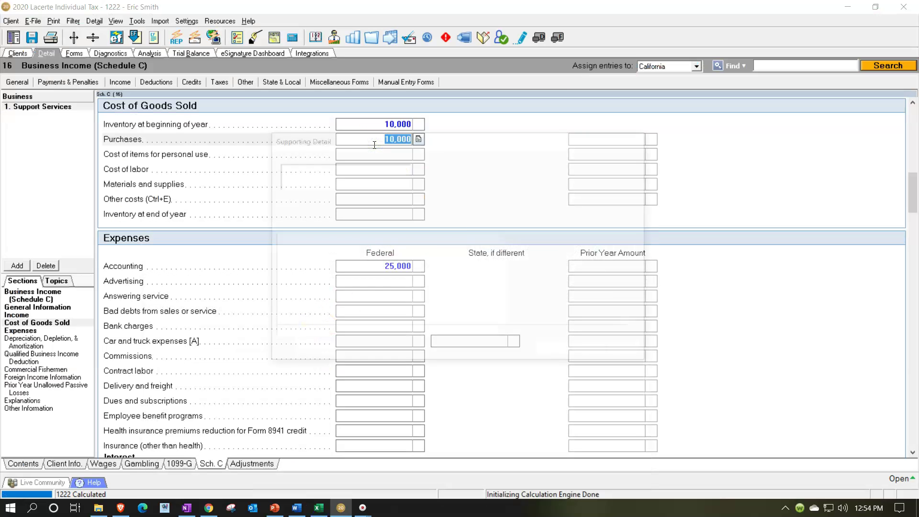
key("BackSpace")
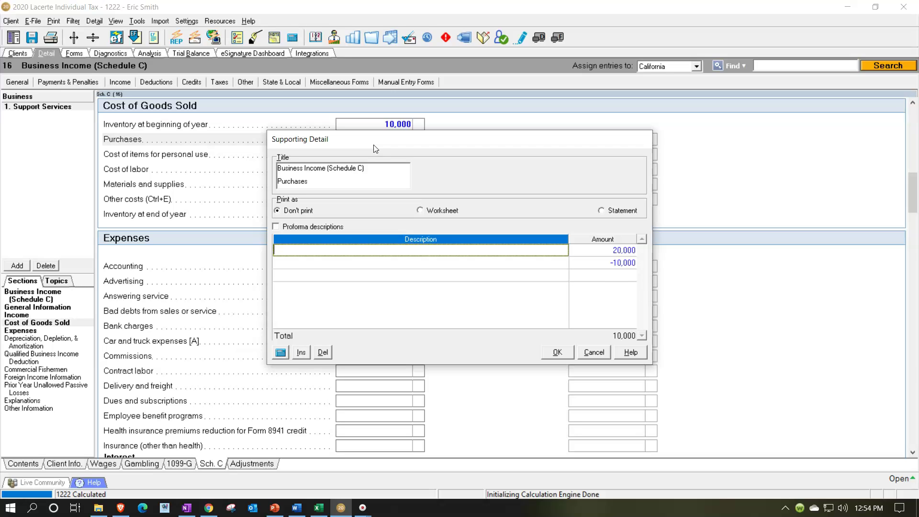
key("Tab")
type("13000")
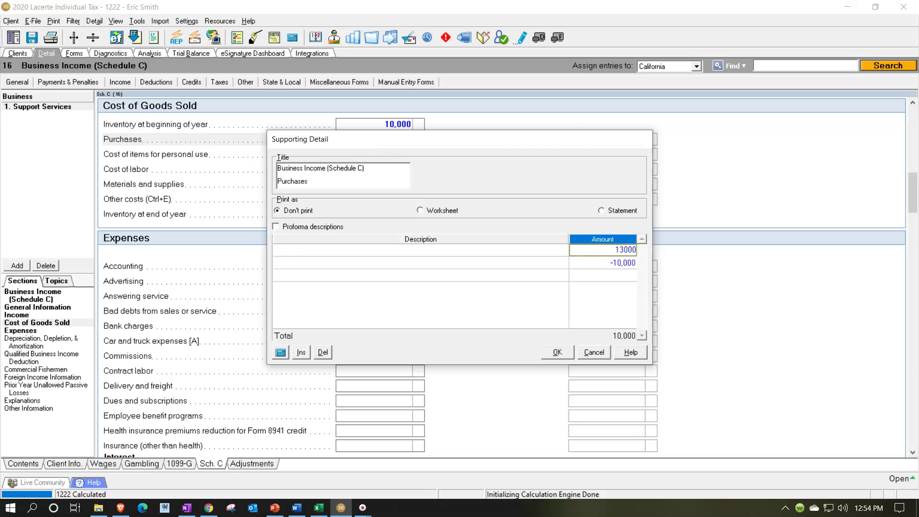
key("Return")
key("Delete")
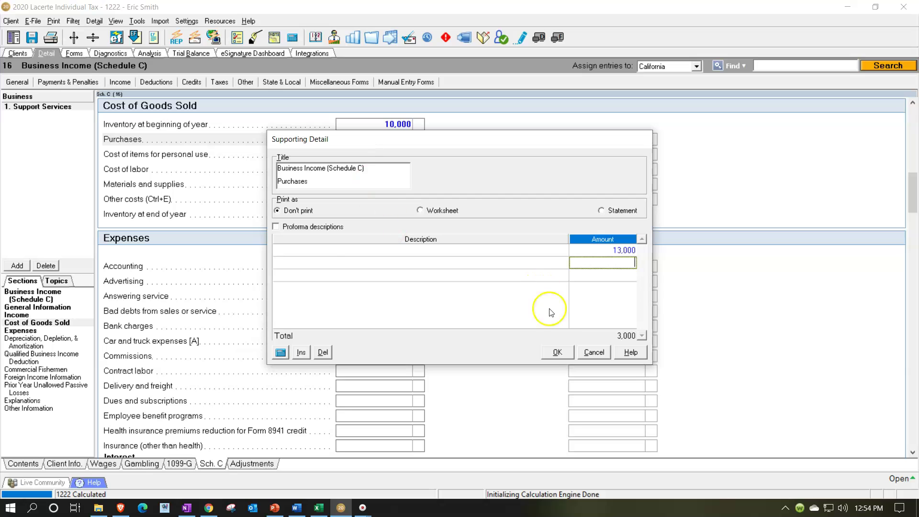
left_click(556, 353)
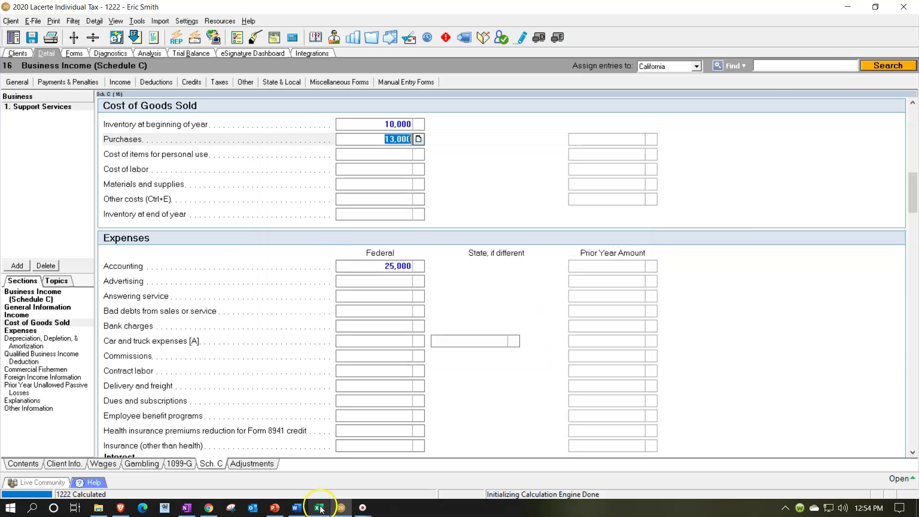
- Check the ending inventory in the Excel worksheet, return to Lacerte, and enter 3,000 as the inventory at end of year
left_click(319, 508)
left_click(341, 508)
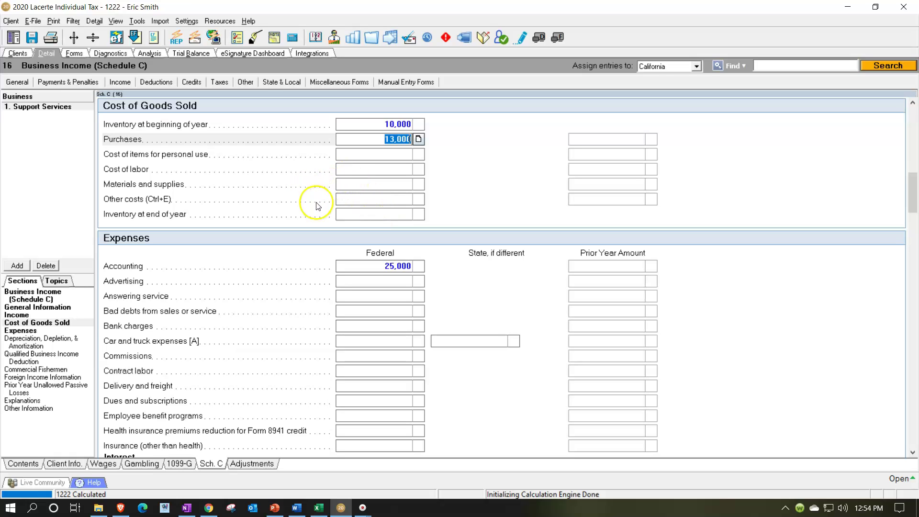
left_click(364, 214)
type("3000")
key("Return")
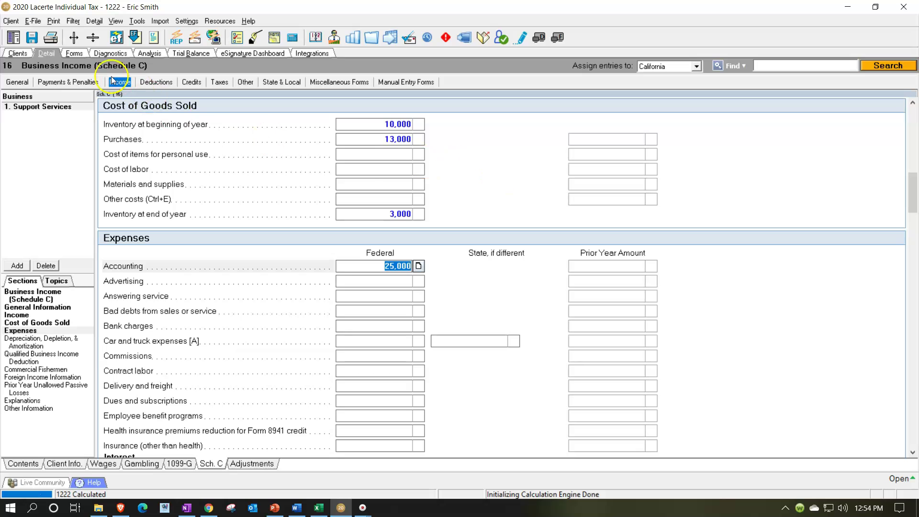
- Open the Schedule C form and review the cost of goods sold section on page 2 and line 4 on page 1
left_click(74, 54)
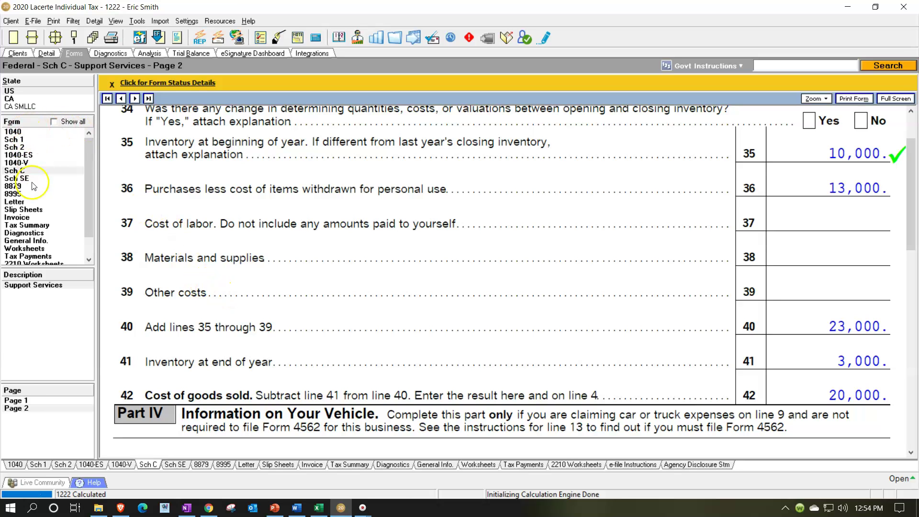
left_click(17, 408)
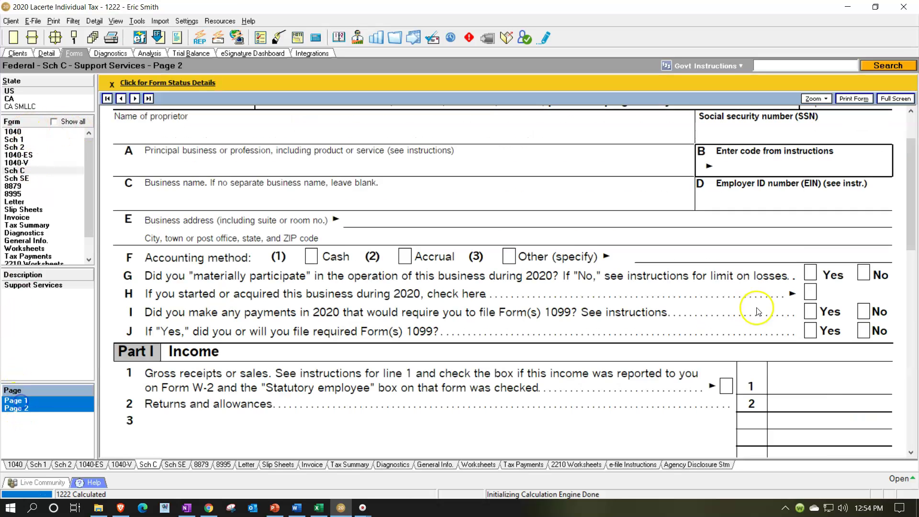
scroll(816, 298, "down", 2)
left_click(820, 298)
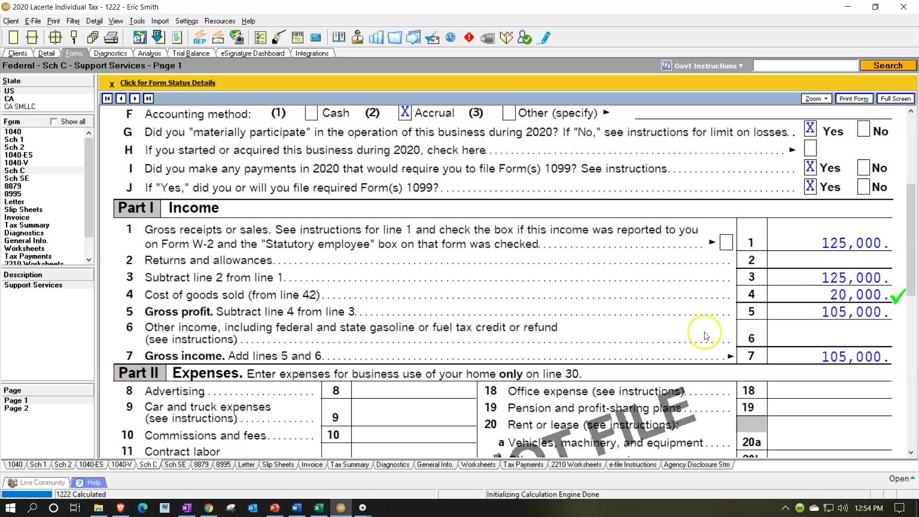
- Compare the Excel worksheet with Schedule C Part III on page 2 in Lacerte, and recheck the Part I income lines on page 1
left_click(321, 509)
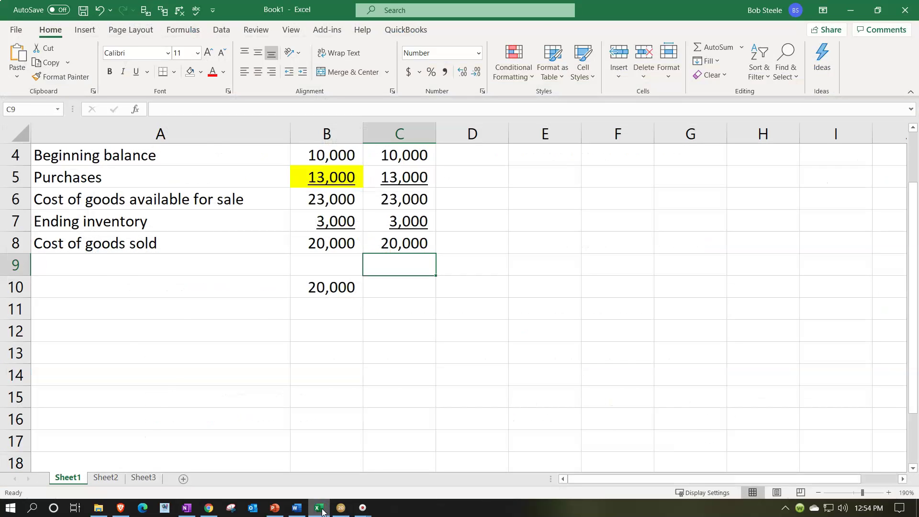
left_click(320, 508)
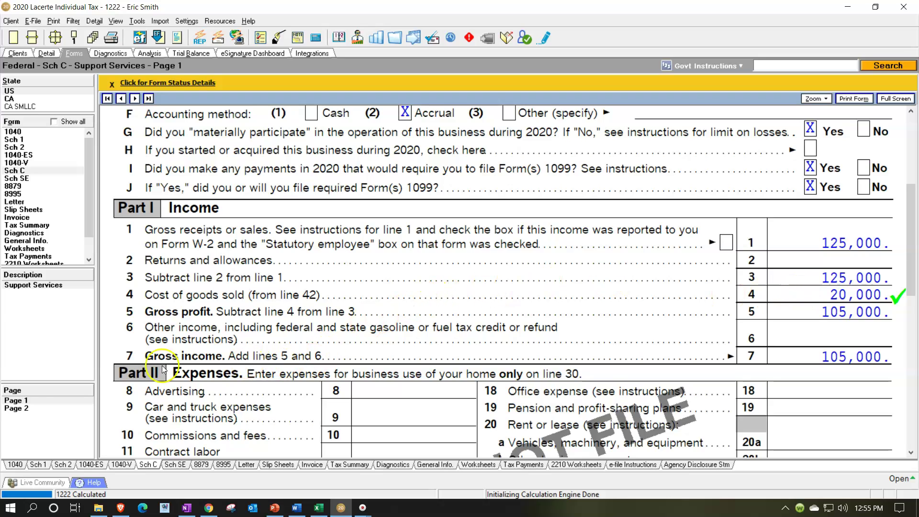
left_click(16, 408)
scroll(429, 349, "up", 2)
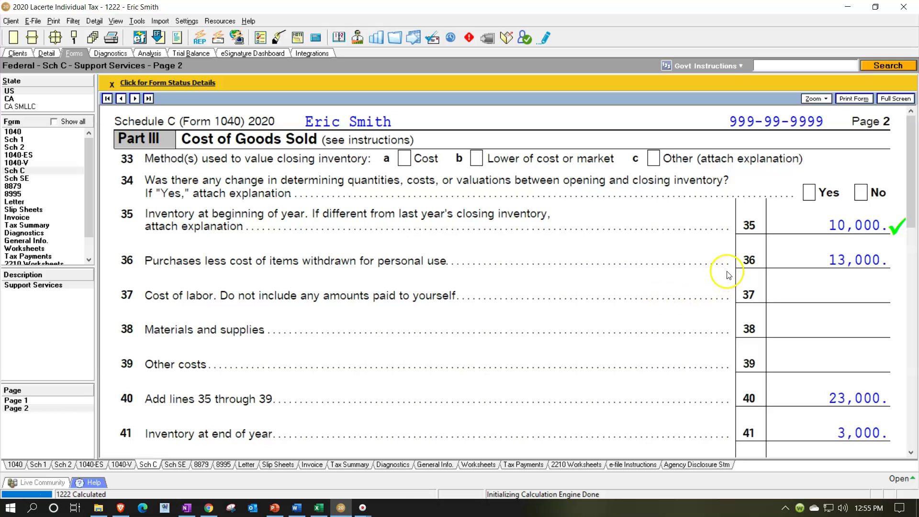
left_click(42, 400)
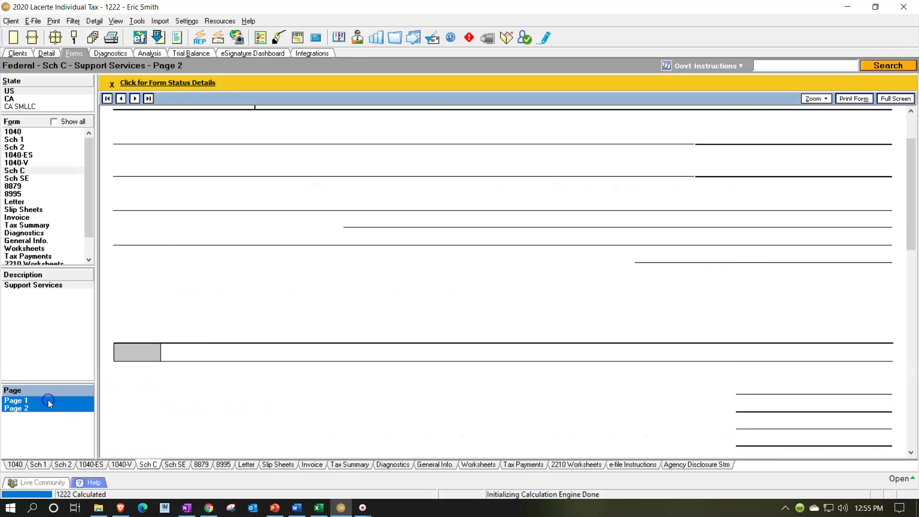
scroll(508, 316, "down", 5)
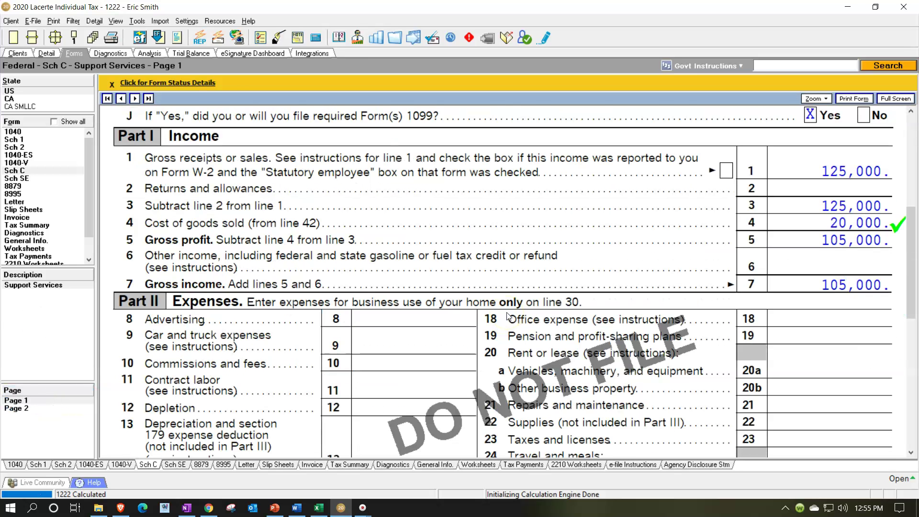